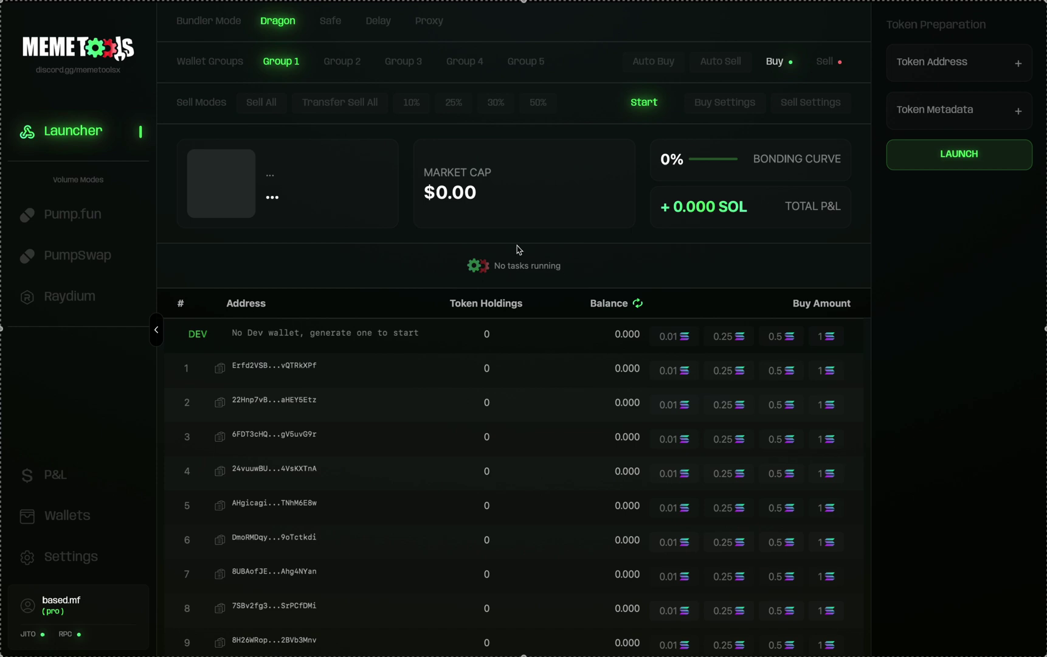
# - Set the Jito location to Salt Lake City in the general settings
pyautogui.click(64, 565)
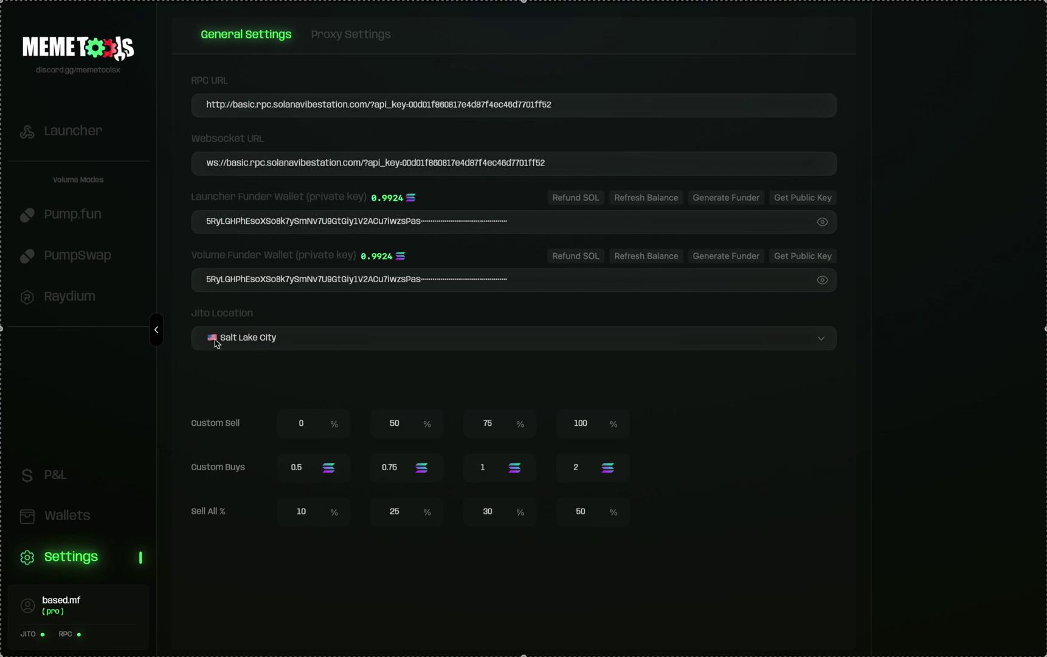
pyautogui.click(242, 345)
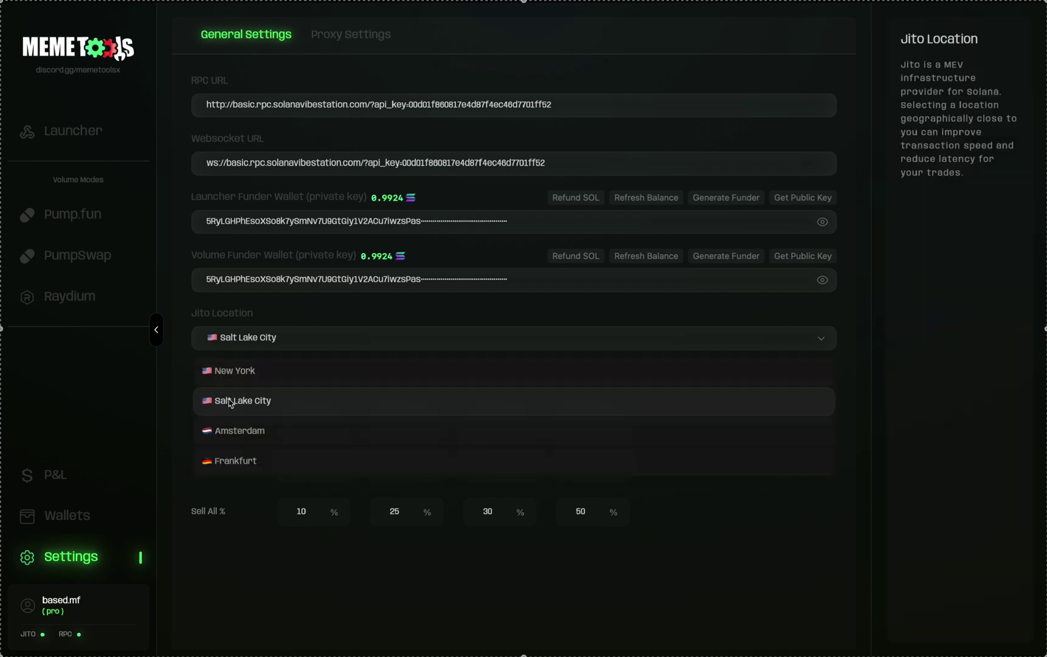
pyautogui.click(246, 404)
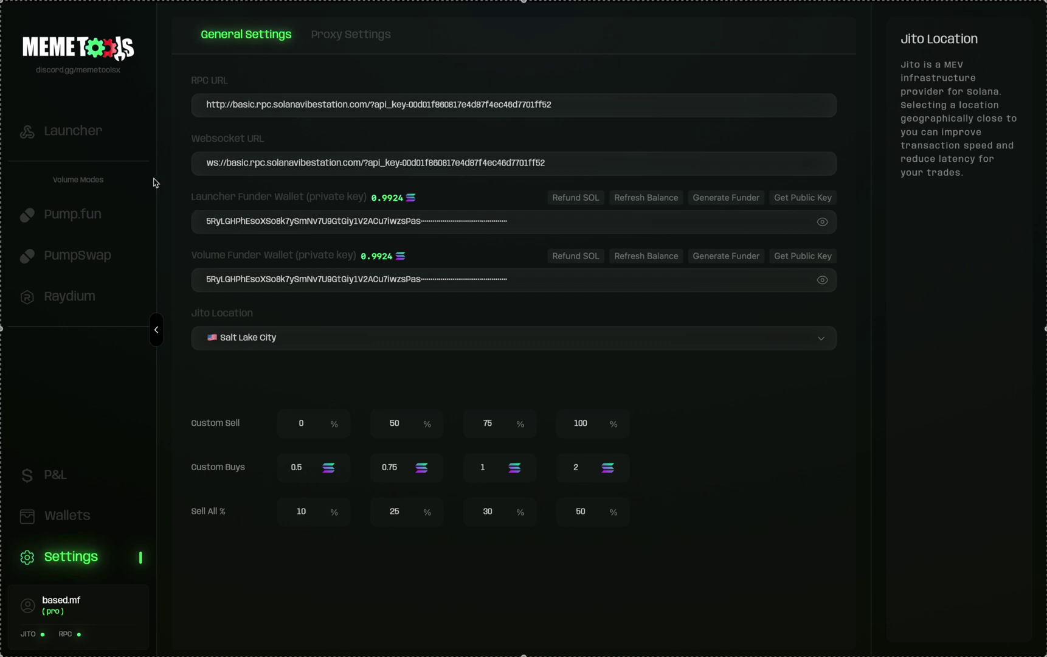
# - Look through the Group 1 wallet list in the Launcher's Dragon mode
pyautogui.click(63, 132)
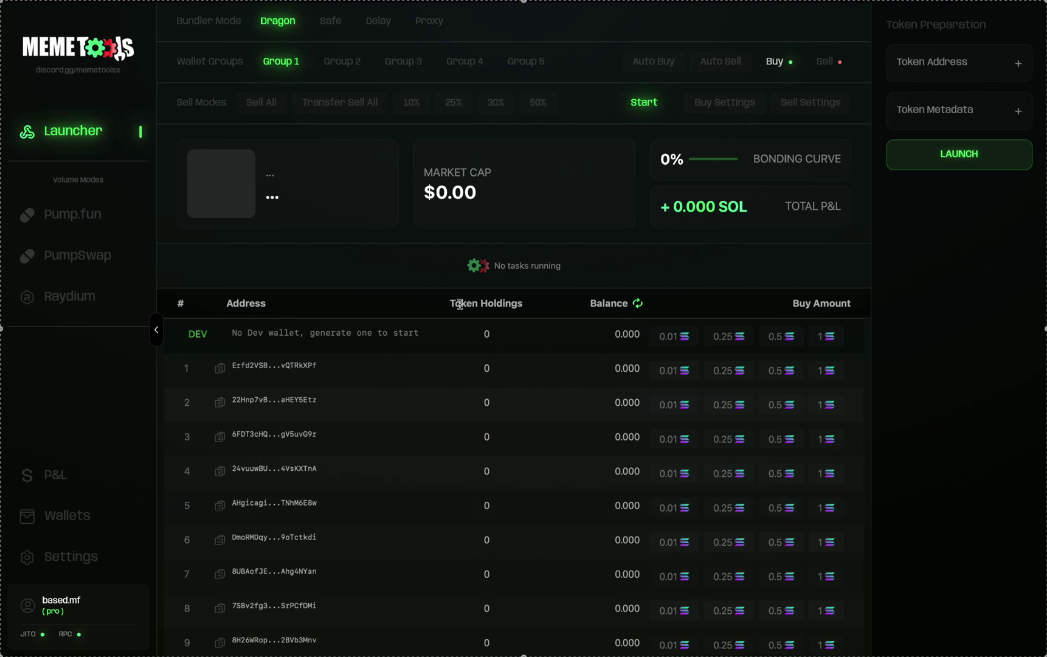
pyautogui.scroll(-5, 421, 382)
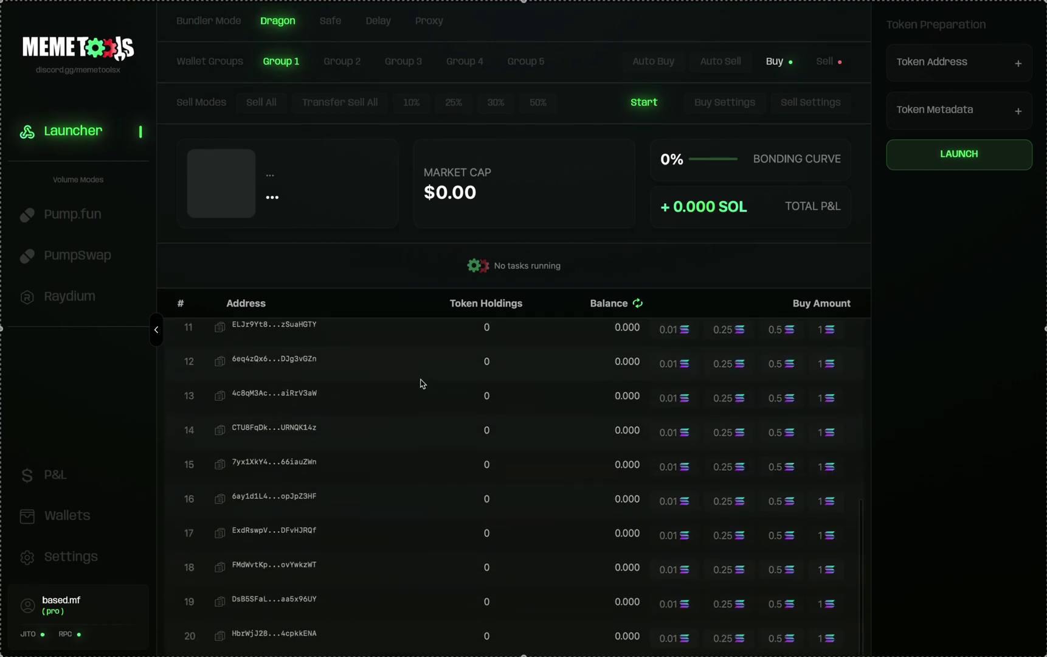
pyautogui.scroll(5, 421, 381)
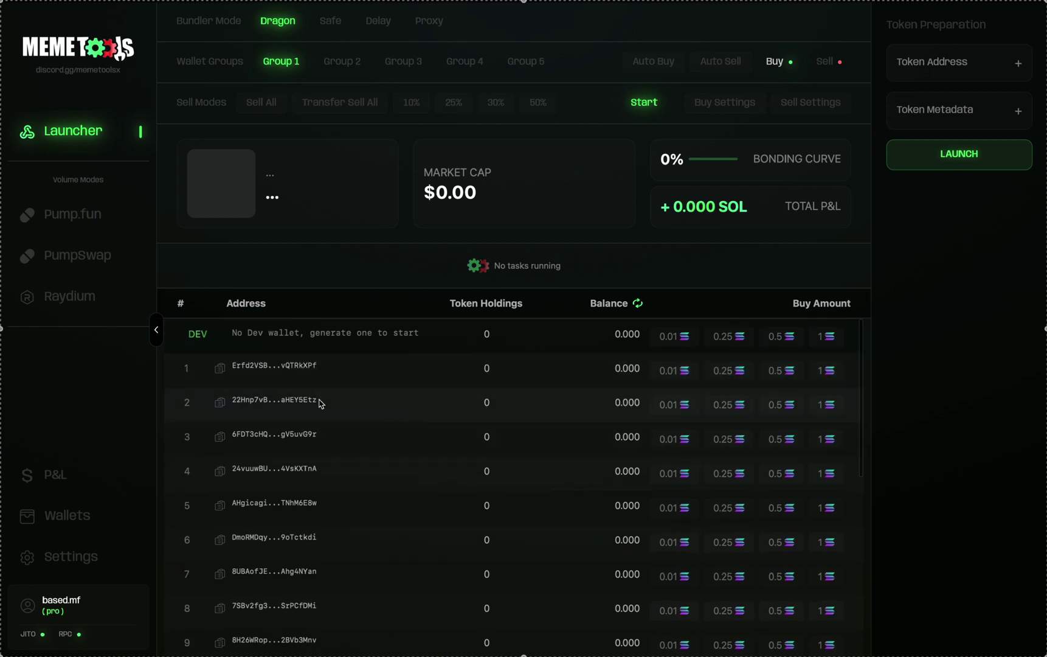
# - Generate 10 wallets for Launcher Dragon mode Group 2 in the wallet manager
pyautogui.click(66, 525)
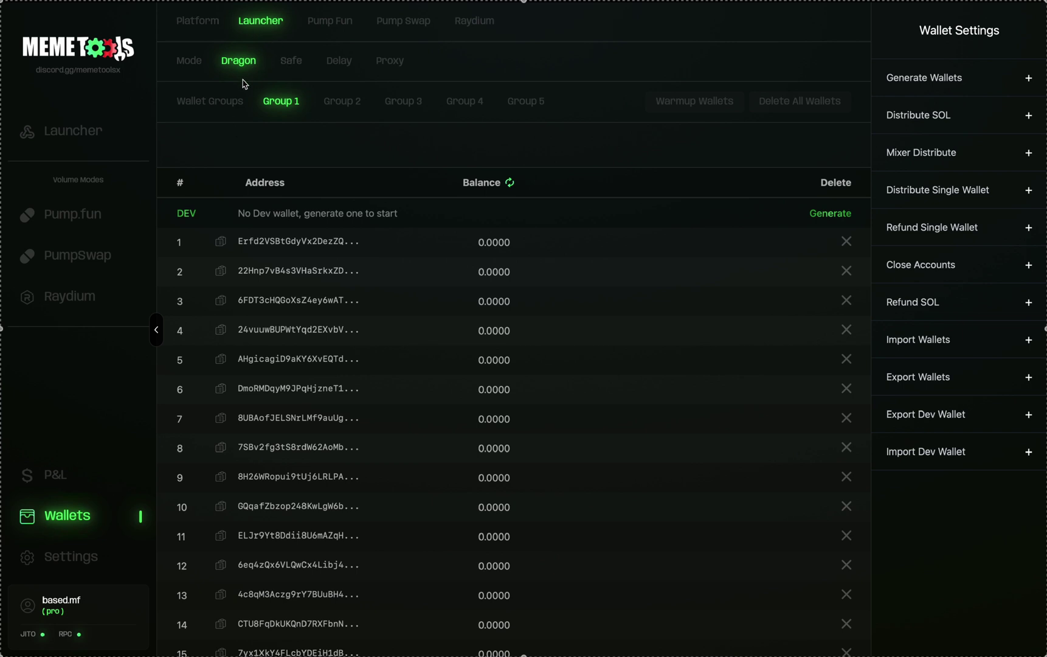
pyautogui.scroll(-2, 332, 568)
pyautogui.scroll(2, 332, 568)
pyautogui.click(344, 104)
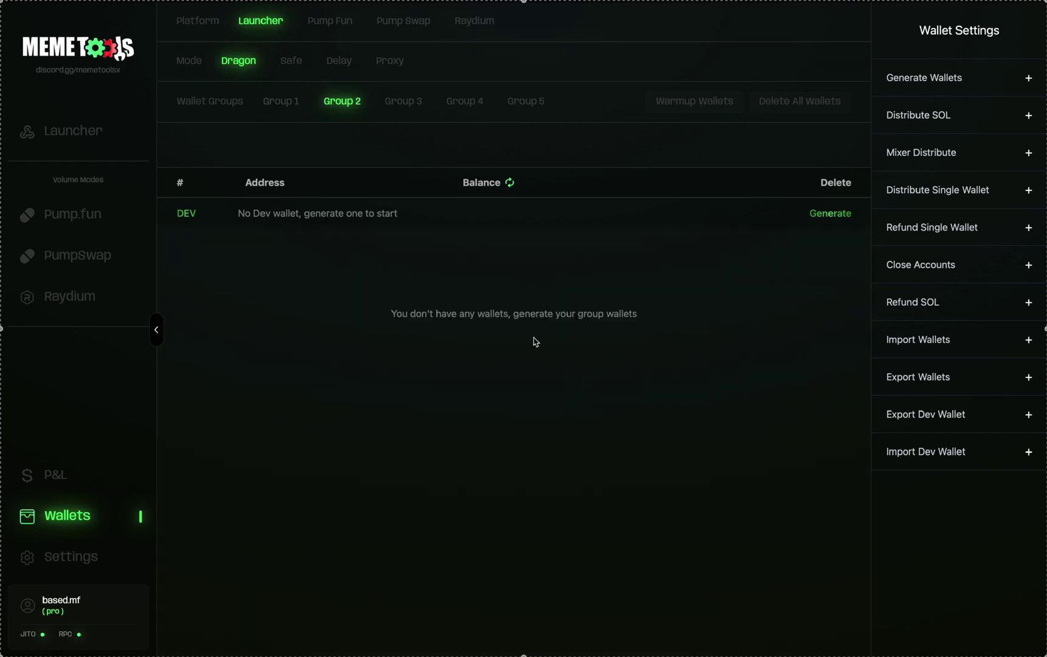
pyautogui.click(948, 88)
pyautogui.click(548, 335)
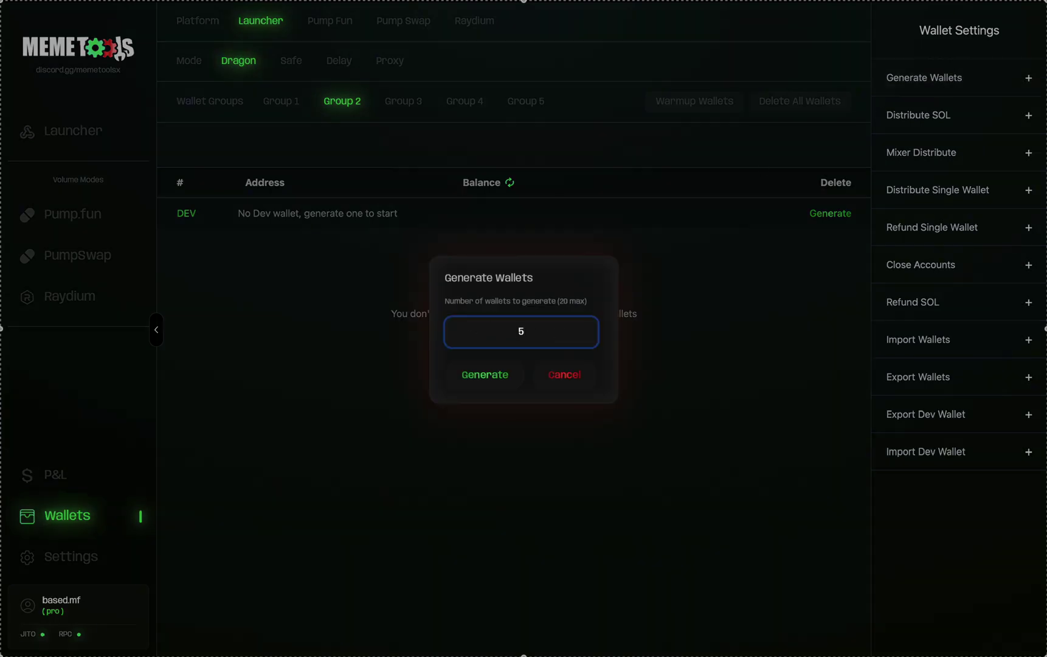
pyautogui.write('10')
pyautogui.click(485, 375)
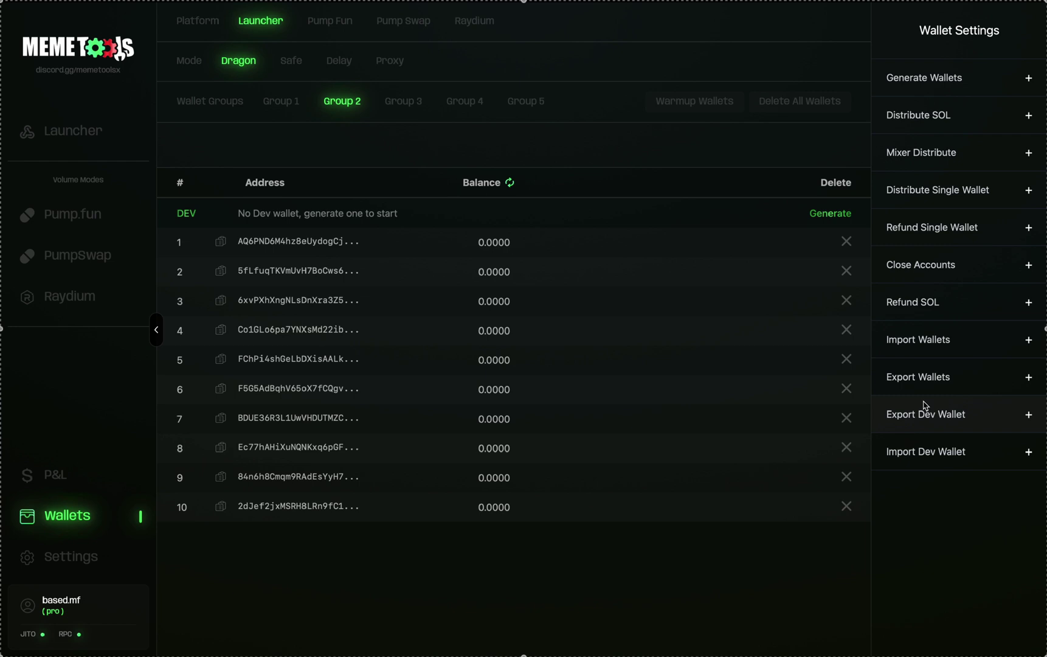
# - Switch back to Group 1 and generate its dev wallet
pyautogui.click(287, 105)
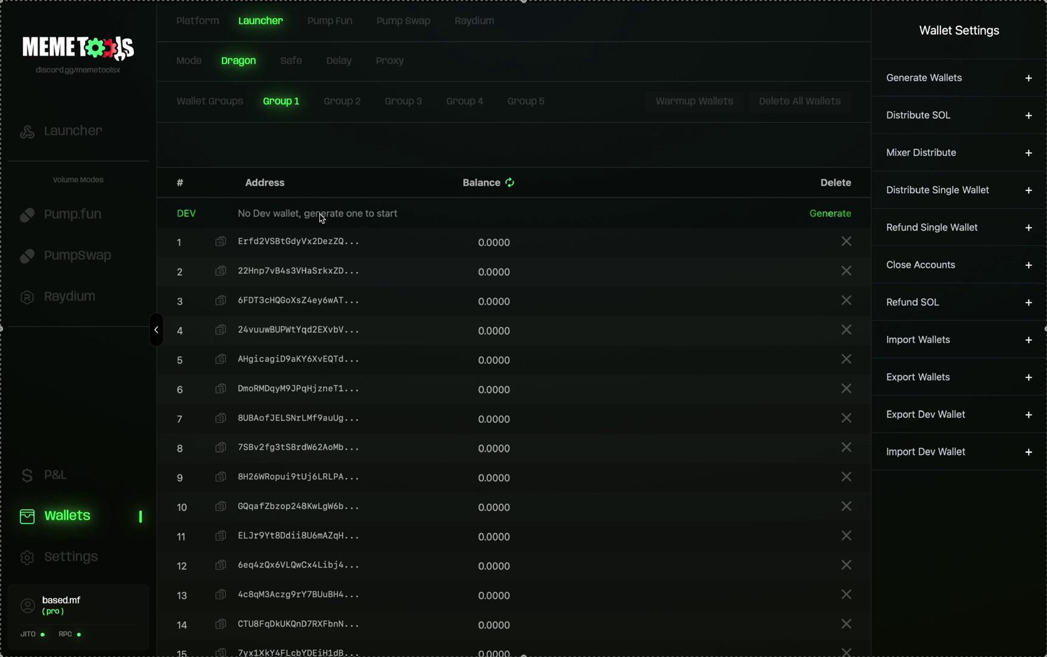
pyautogui.click(828, 215)
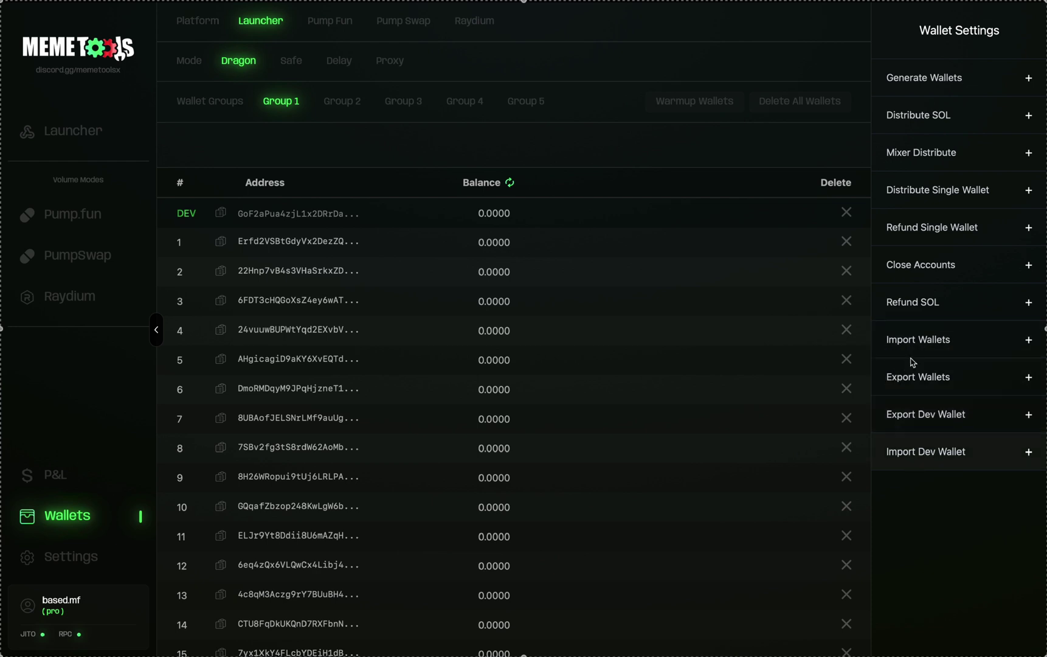
# - Inspect the options for warming up the Group 1 wallets and for mixer distribution, leaving both without starting them
pyautogui.click(686, 108)
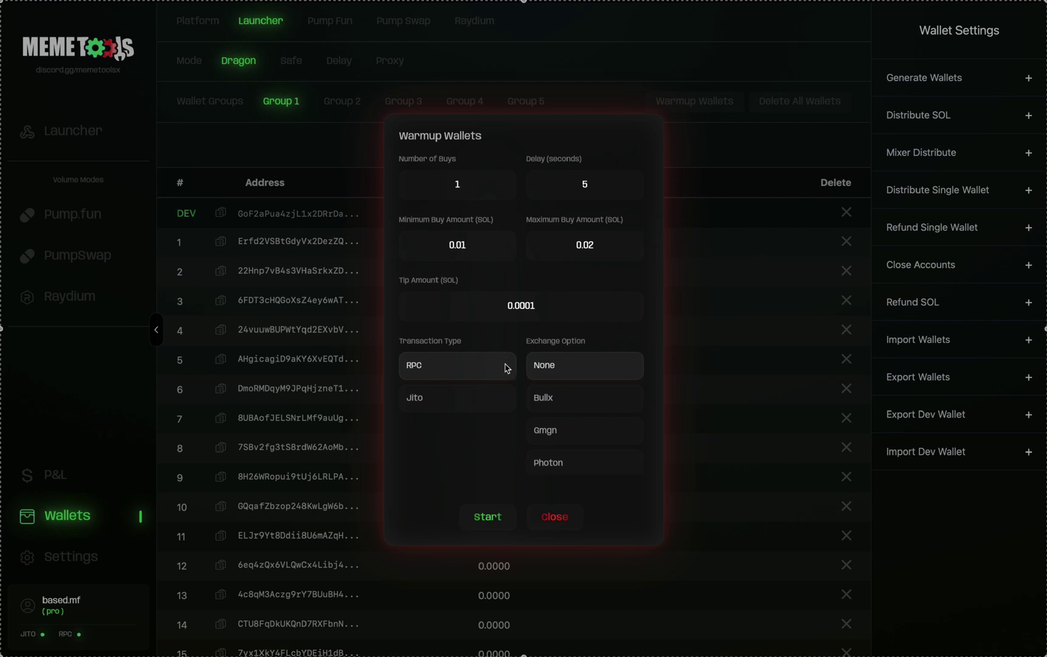
pyautogui.click(553, 518)
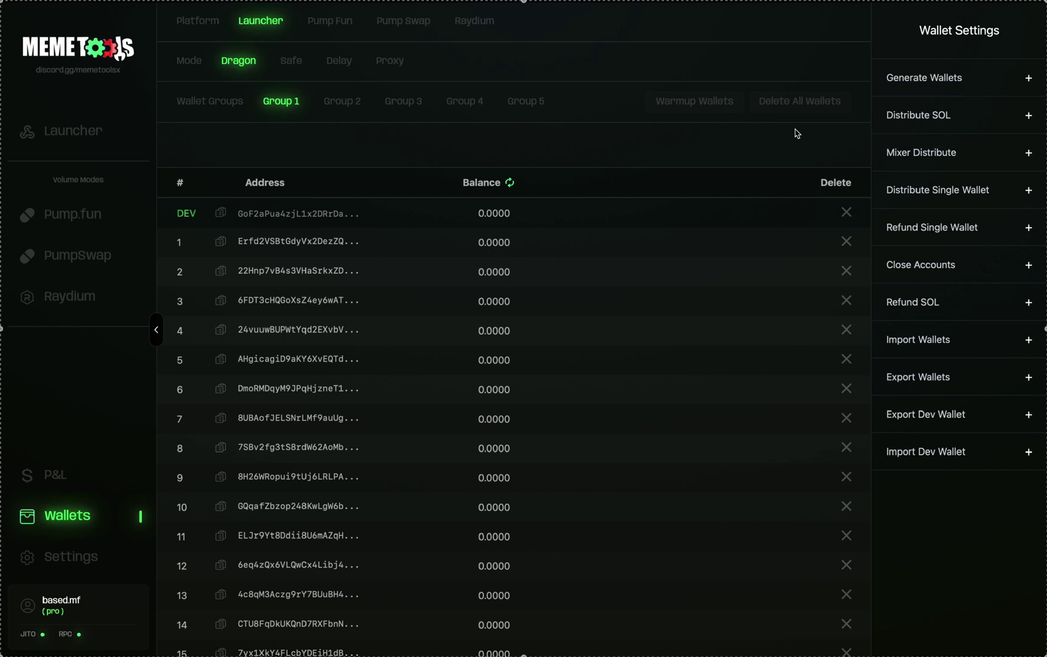
pyautogui.scroll(-3, 500, 532)
pyautogui.scroll(3, 498, 533)
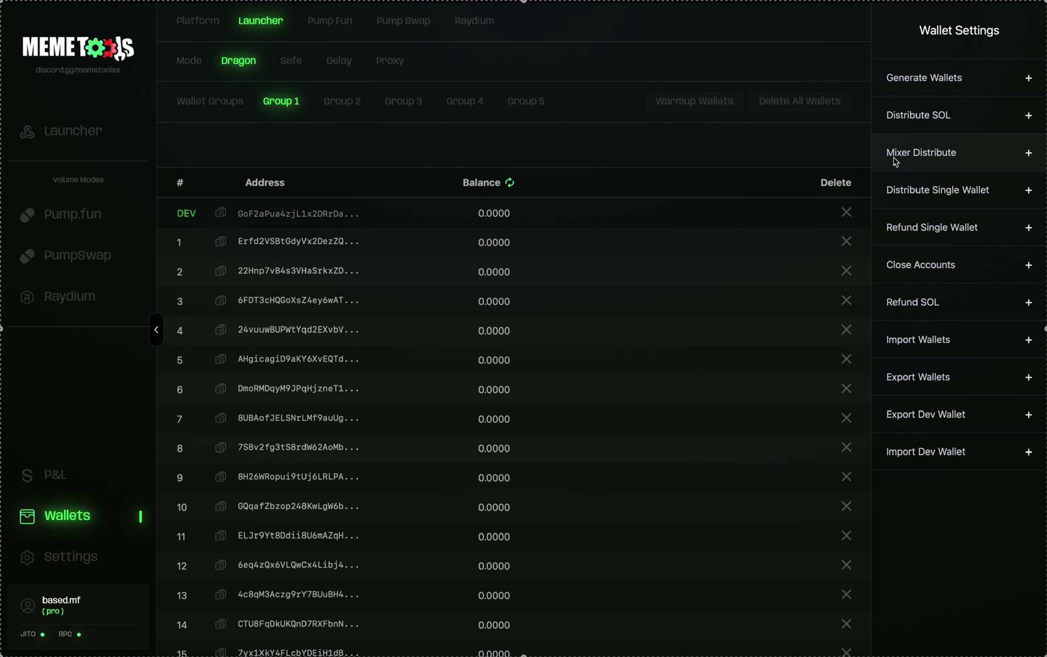
pyautogui.click(920, 158)
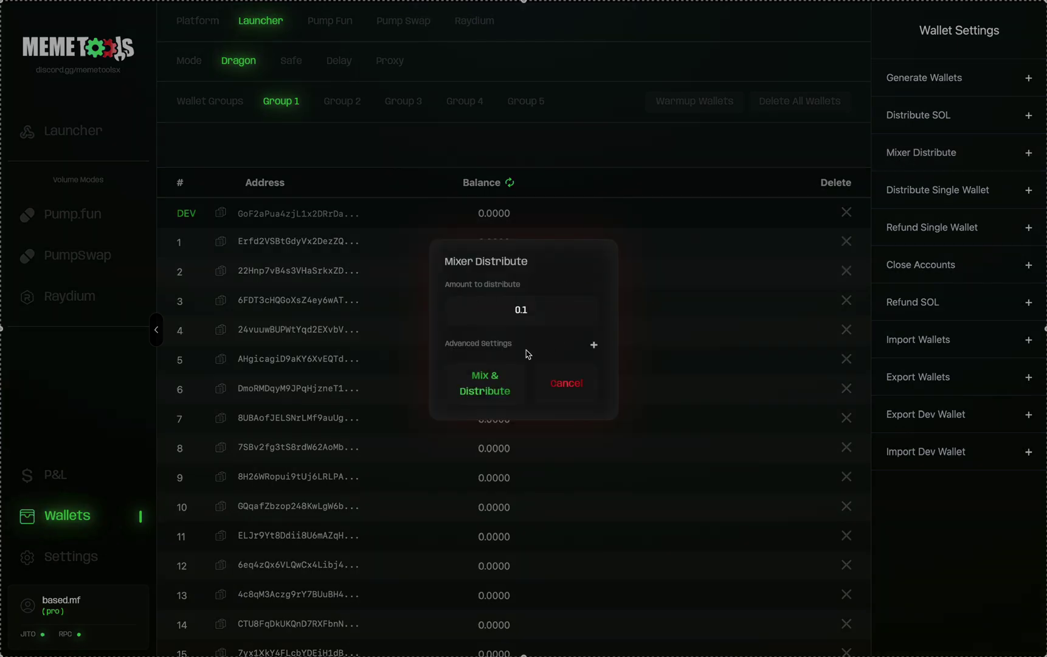
pyautogui.click(567, 388)
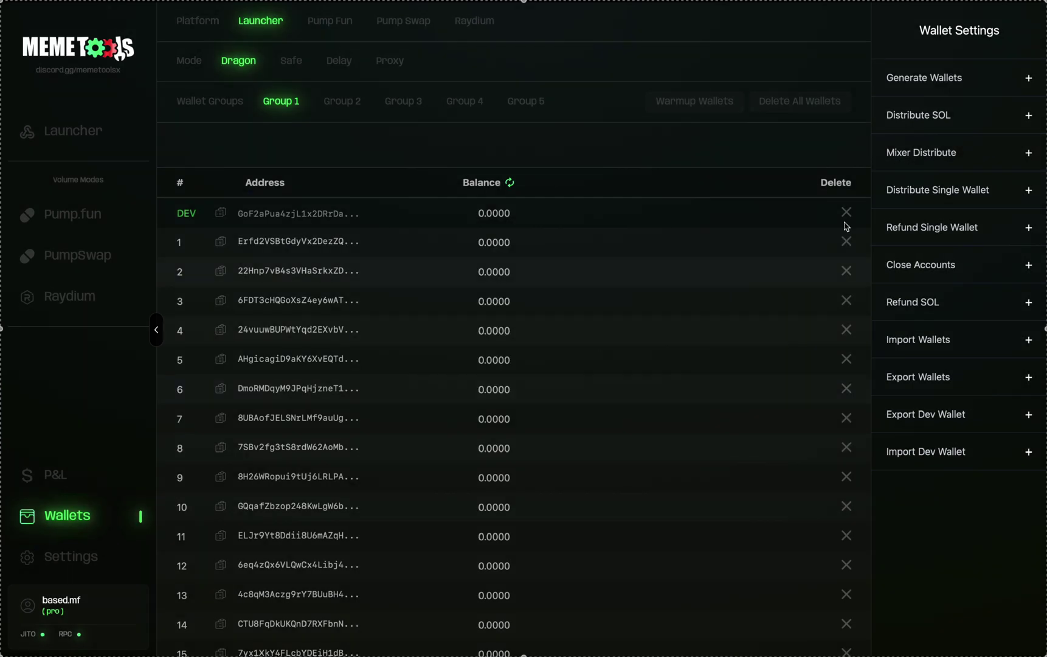
pyautogui.click(910, 198)
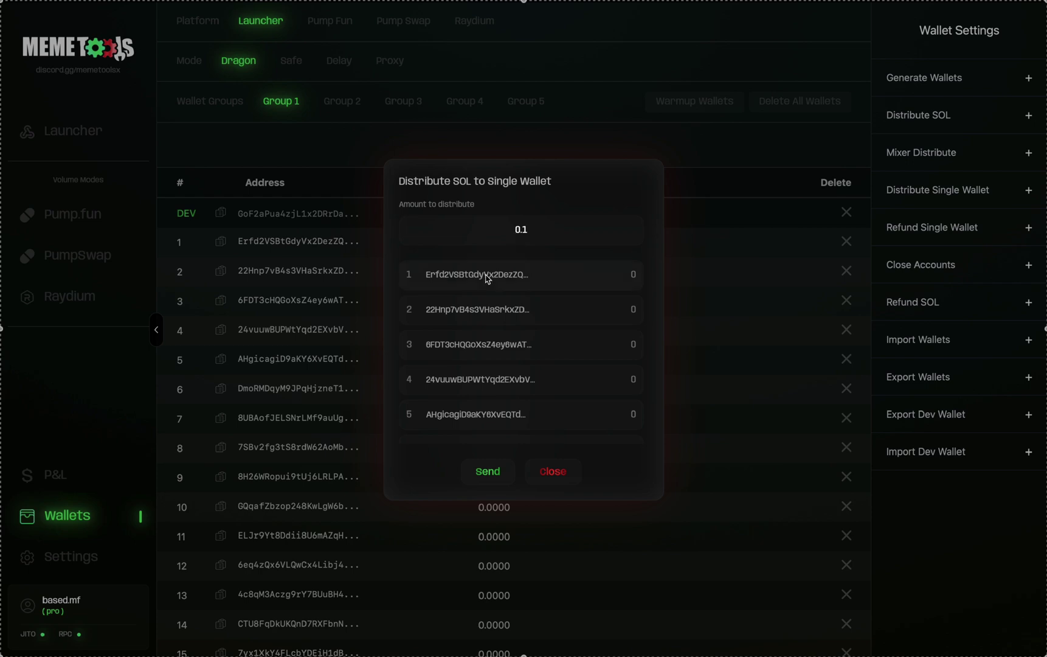
pyautogui.click(552, 231)
pyautogui.press('BackSpace')
pyautogui.write('0')
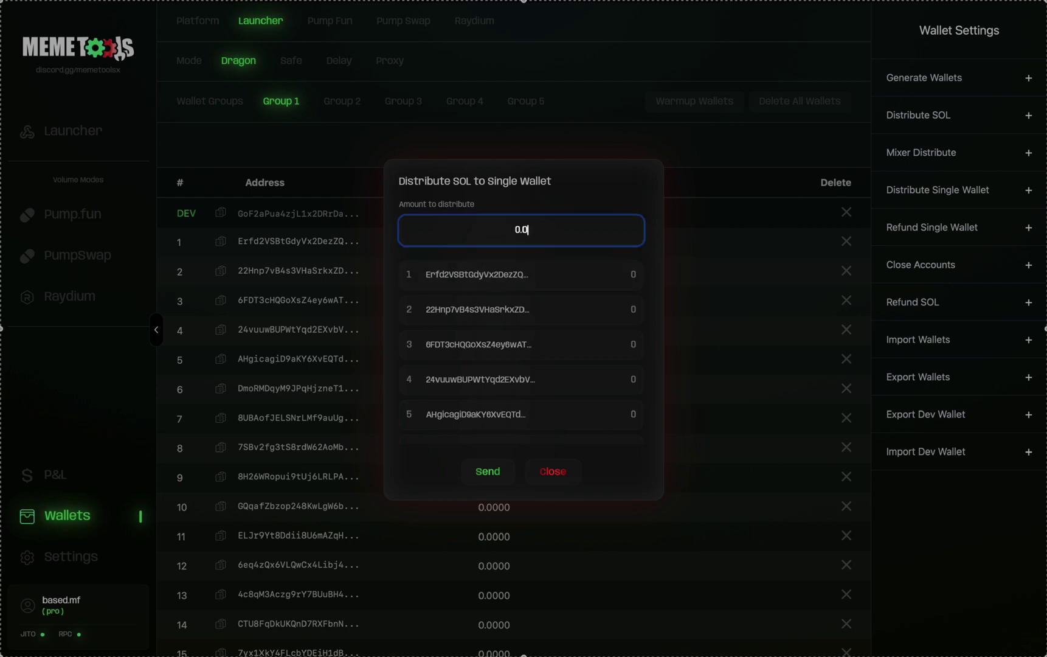
pyautogui.write('1')
pyautogui.click(464, 276)
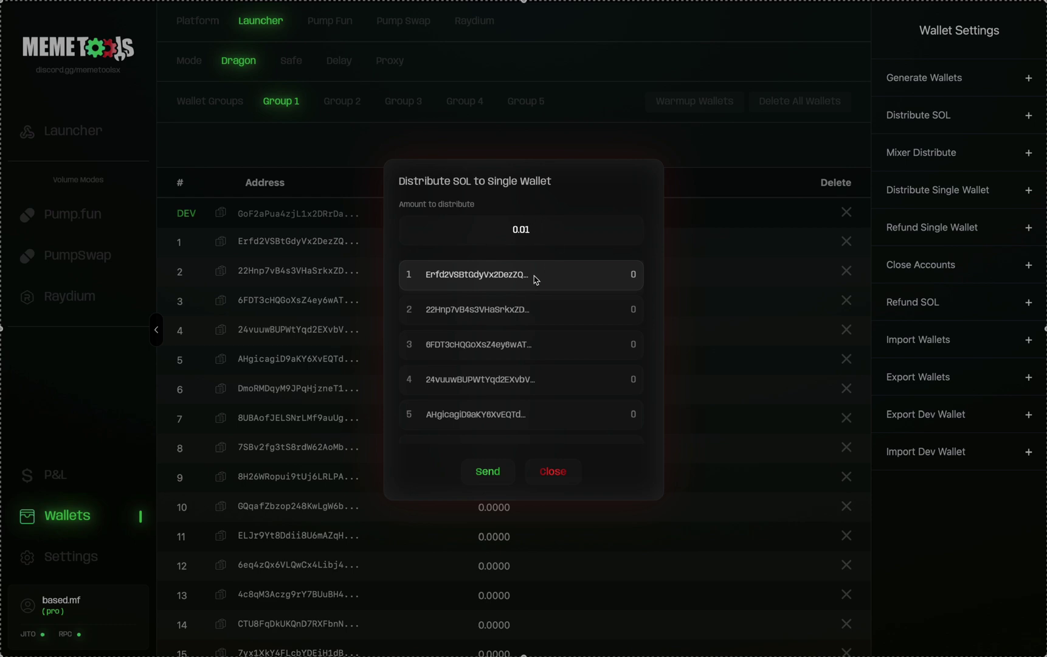
pyautogui.click(555, 476)
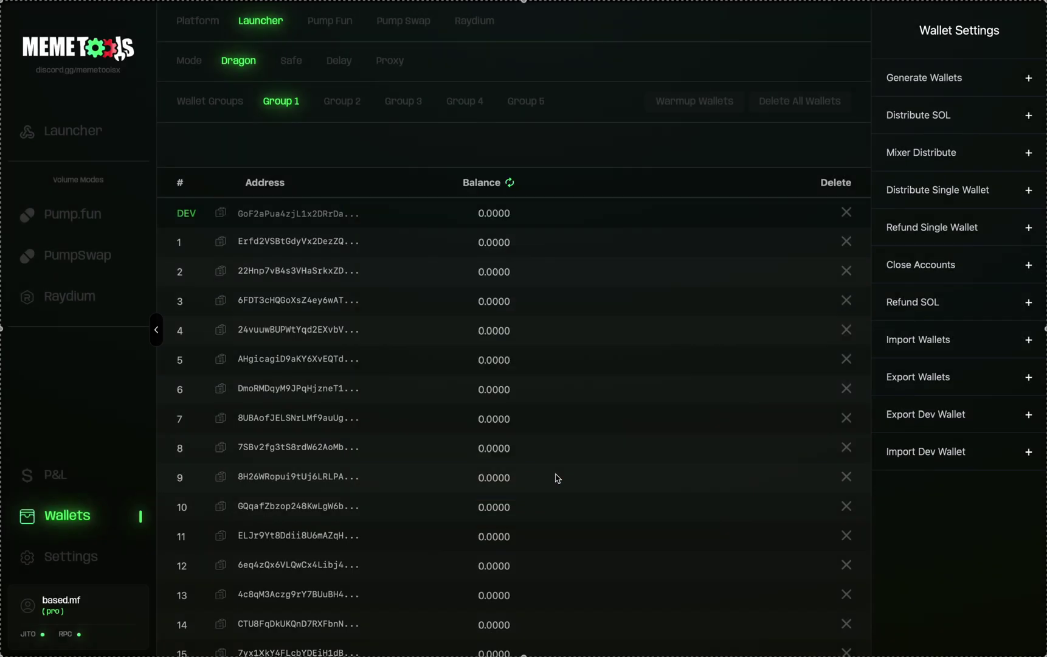
# - Distribute SOL to the Group 1 wallets with an amount of 0.01
pyautogui.click(929, 126)
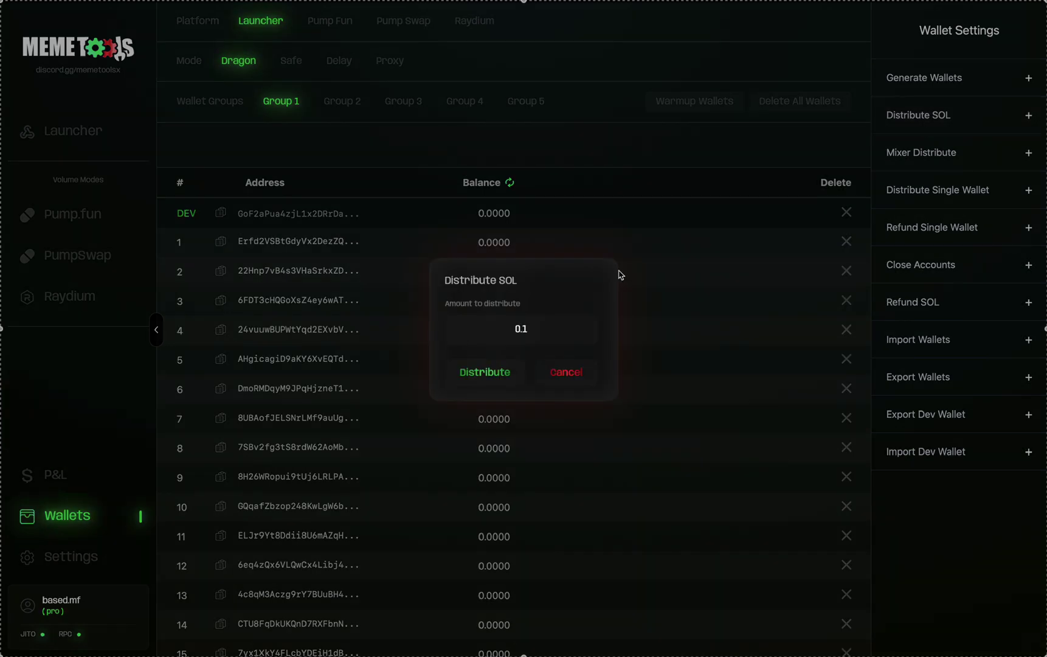
pyautogui.write('0.1')
pyautogui.click(548, 335)
pyautogui.press('BackSpace')
pyautogui.write('0')
pyautogui.press('BackSpace')
pyautogui.press('BackSpace')
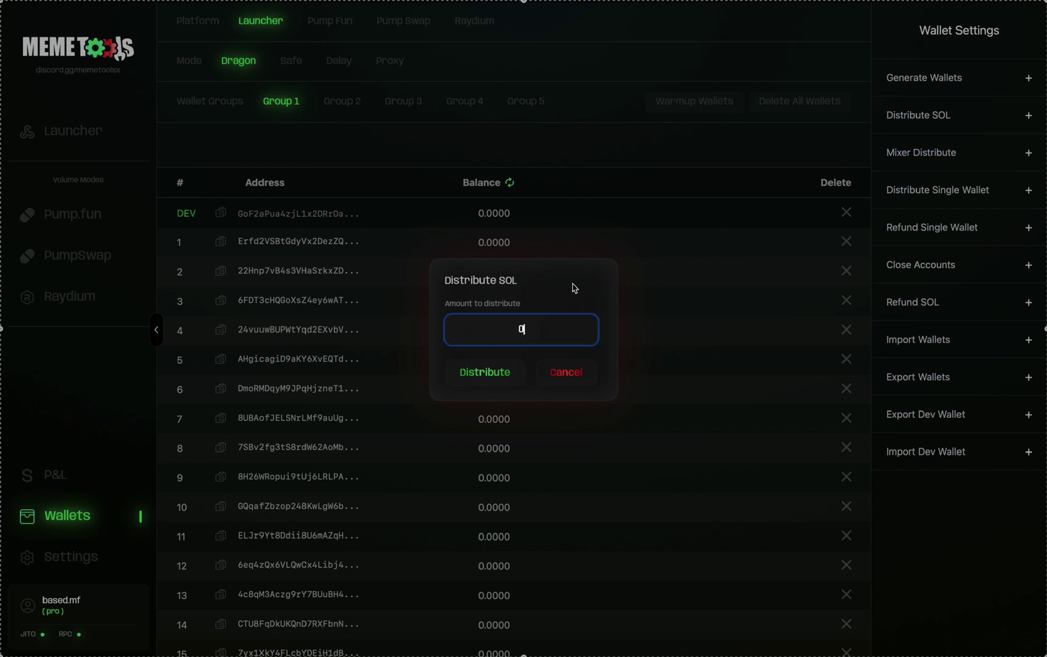
pyautogui.write('.01')
pyautogui.click(485, 375)
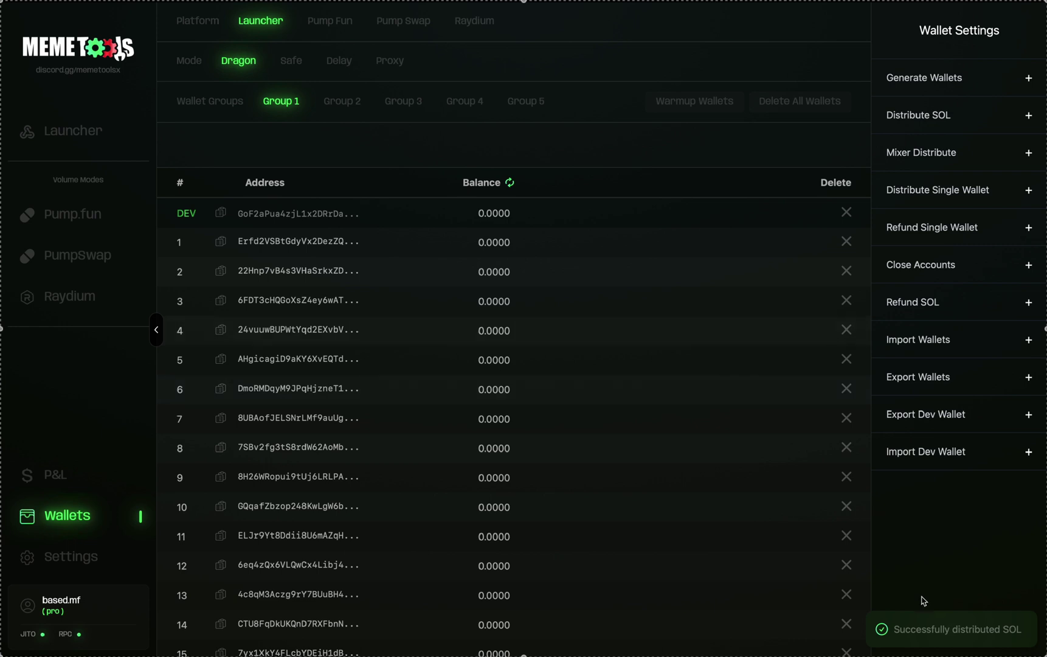
# - Refresh the Group 1 wallet balances and check them down the whole list
pyautogui.click(511, 183)
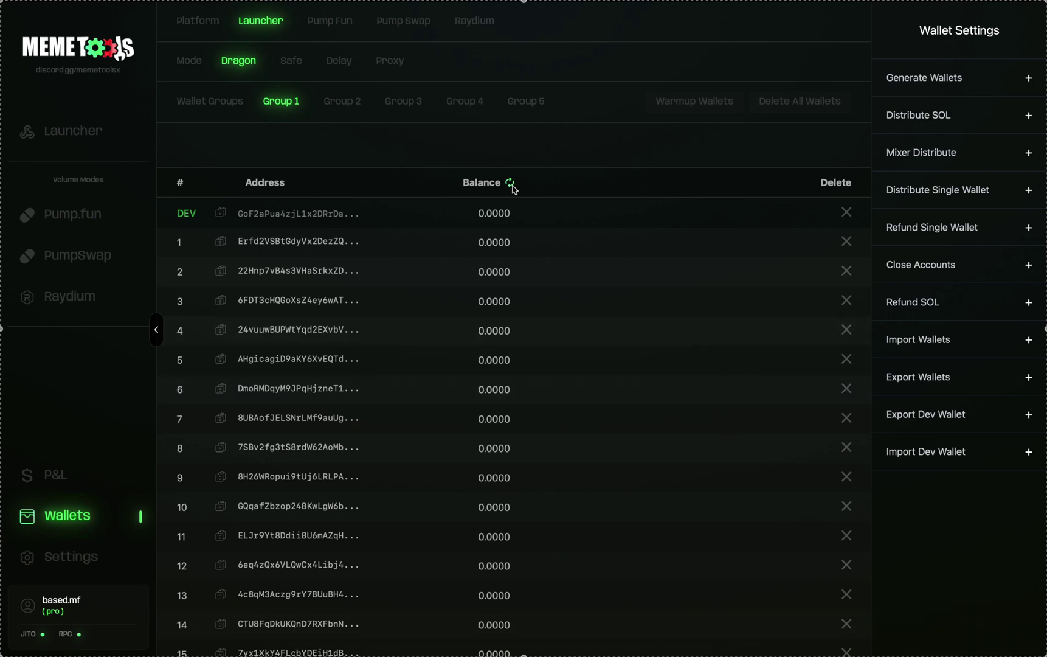
pyautogui.scroll(-3, 497, 359)
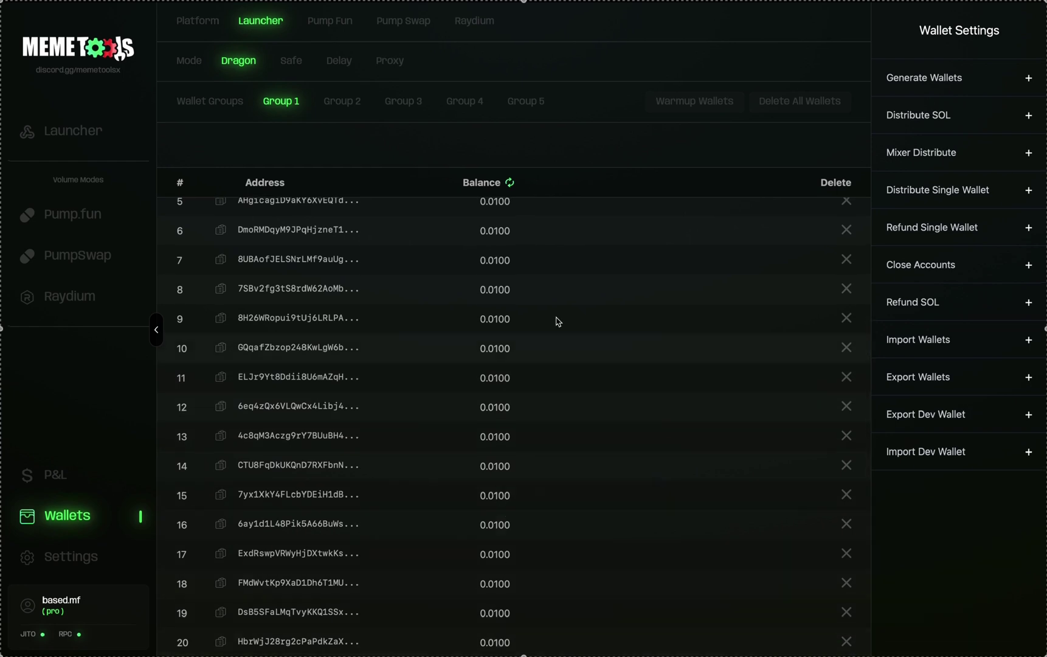
pyautogui.scroll(3, 556, 322)
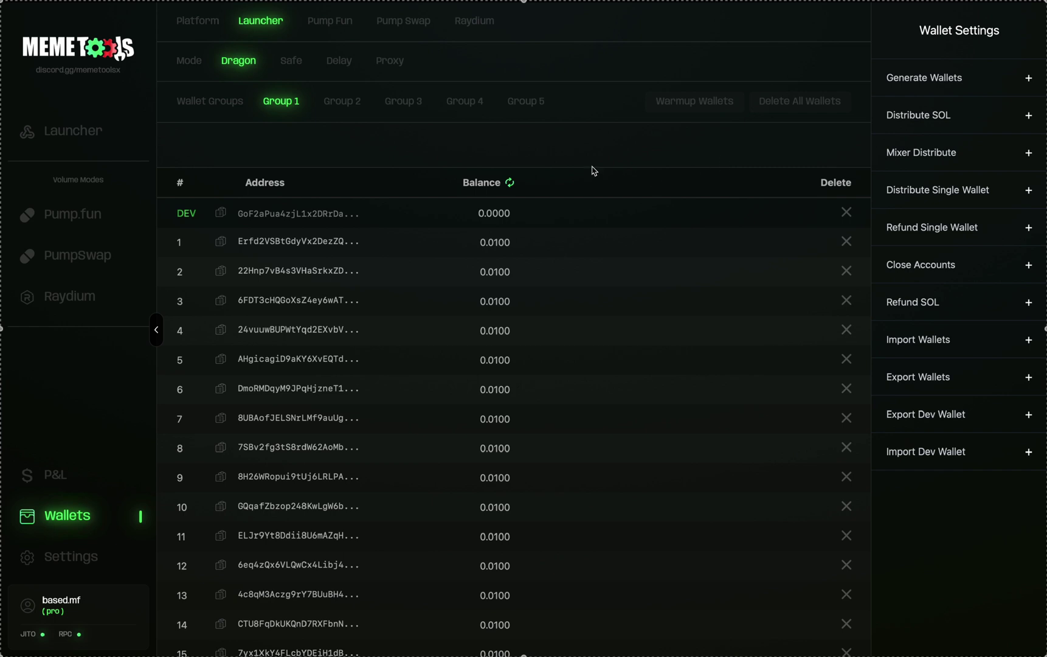
pyautogui.click(509, 183)
# - Review the launcher's Dragon mode buy settings for Group 1, examining the sniper buys and the custom amounts per wallet, and leave without saving
pyautogui.click(73, 137)
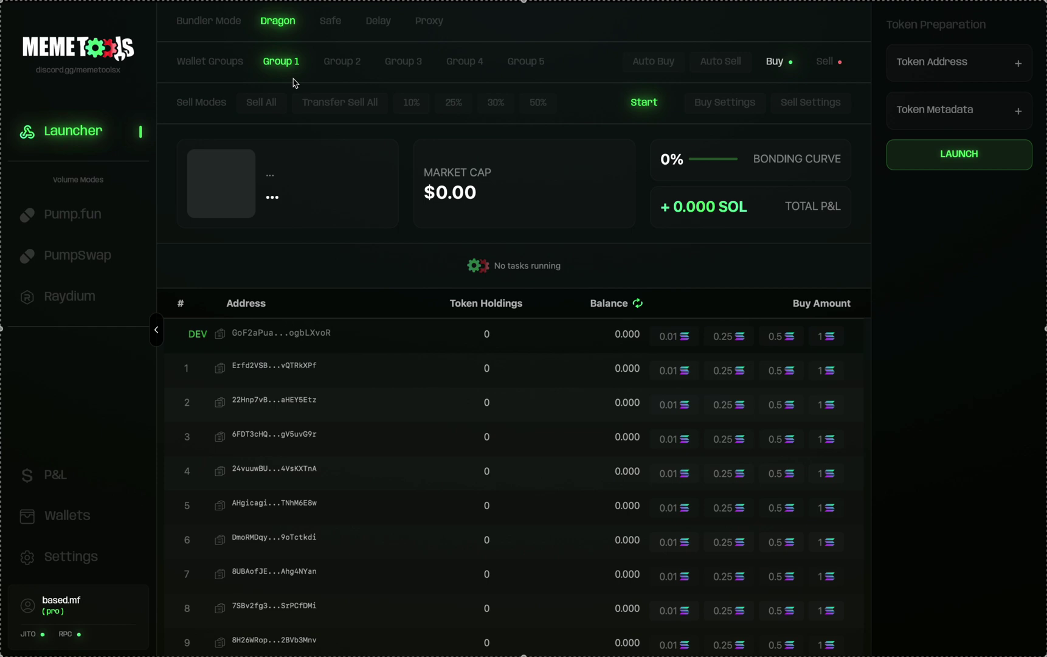
pyautogui.click(713, 108)
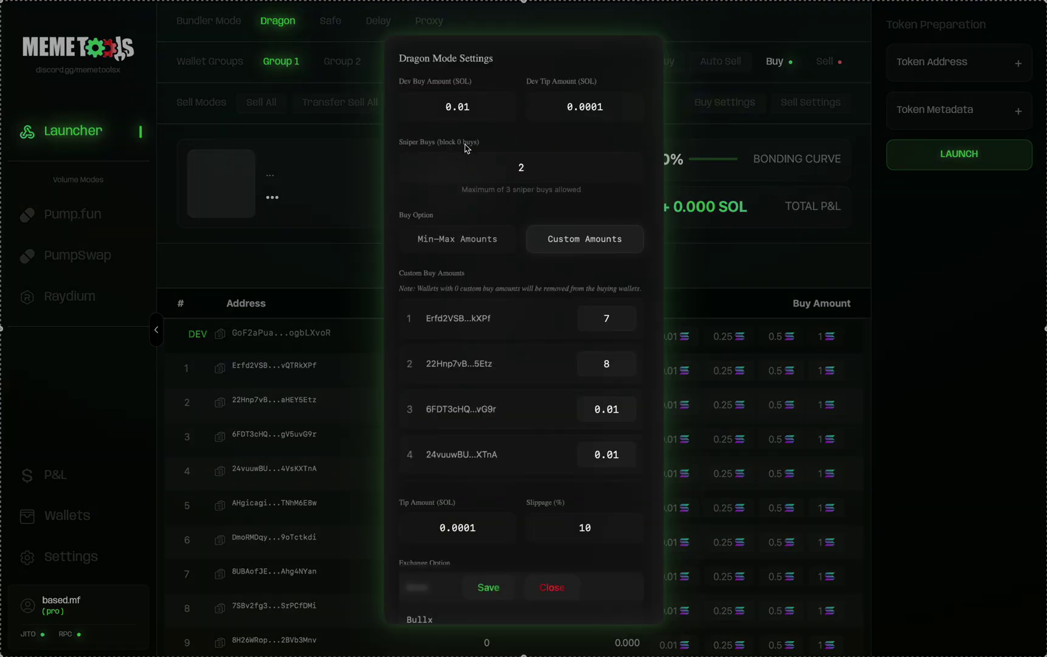
pyautogui.click(535, 179)
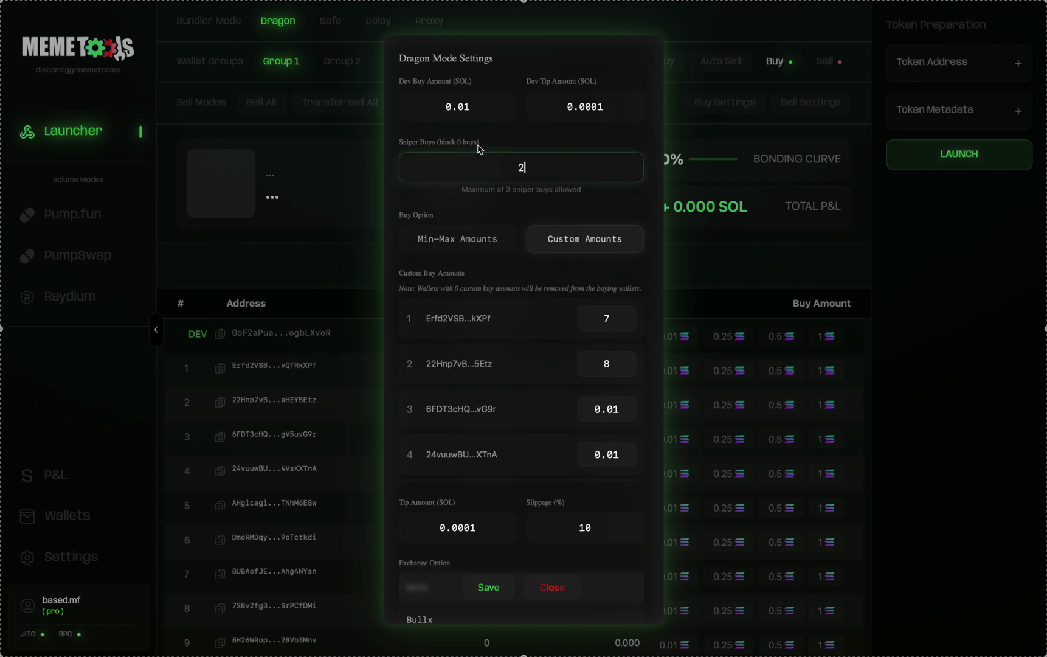
pyautogui.scroll(-1, 491, 354)
pyautogui.scroll(1, 468, 344)
pyautogui.scroll(-3, 514, 337)
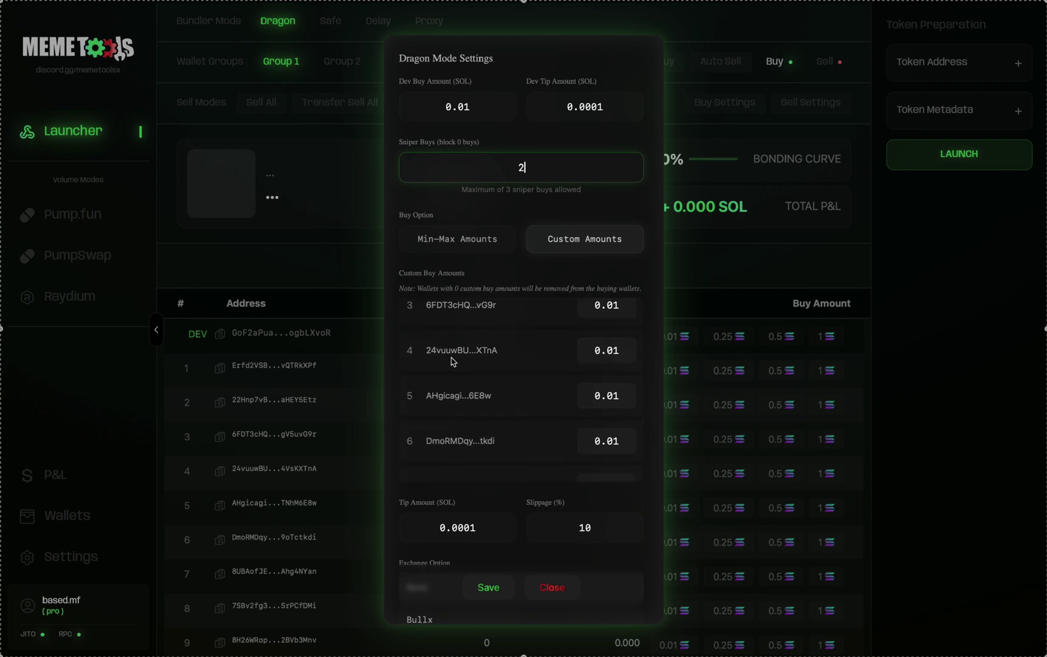
pyautogui.scroll(-15, 453, 362)
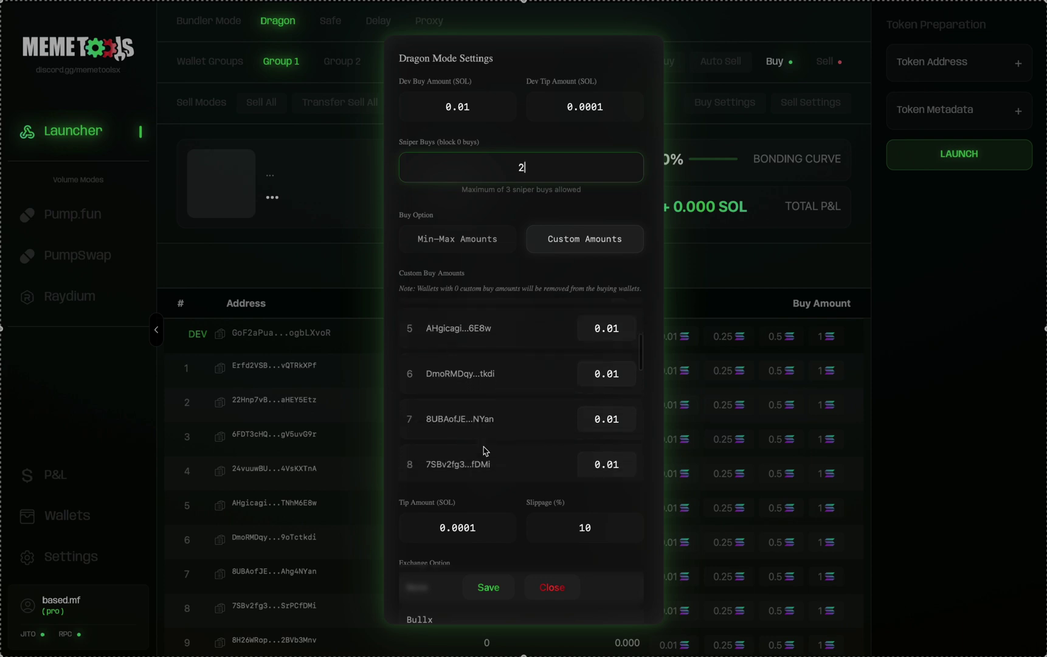
pyautogui.scroll(15, 485, 451)
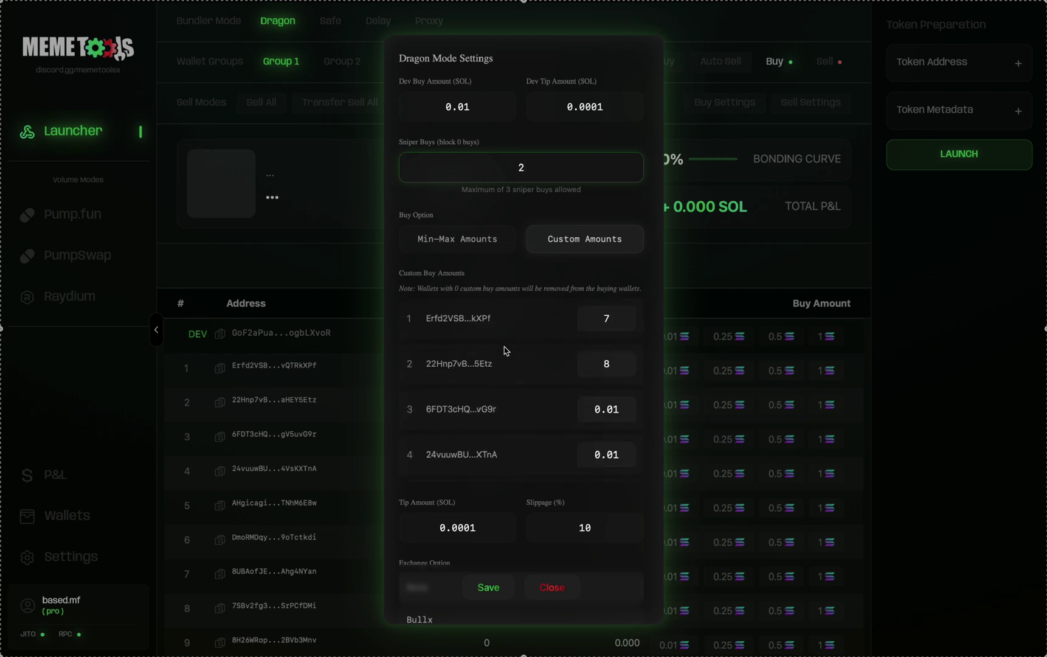
pyautogui.scroll(-1, 506, 351)
pyautogui.scroll(-1, 512, 394)
pyautogui.scroll(-1, 512, 394)
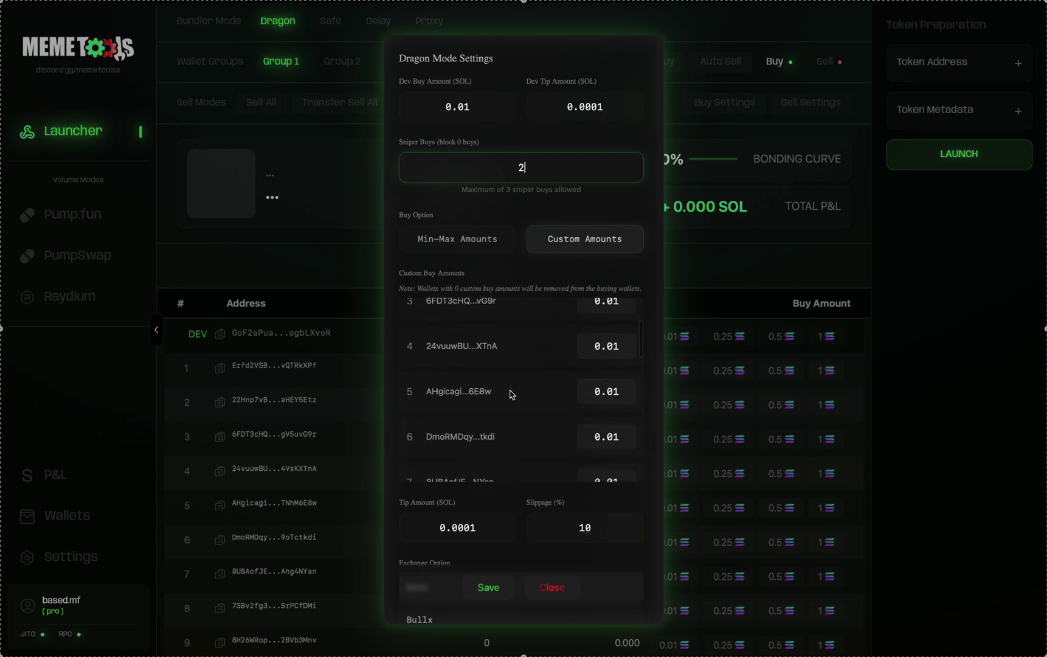
pyautogui.scroll(-2, 512, 394)
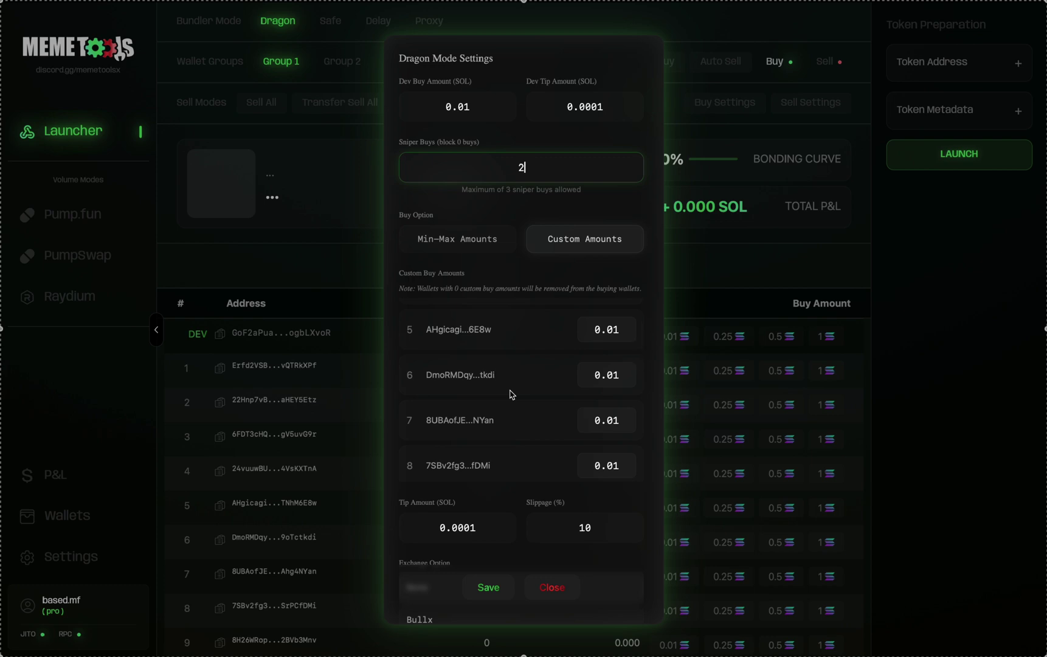
pyautogui.scroll(2, 512, 394)
pyautogui.scroll(2, 512, 394)
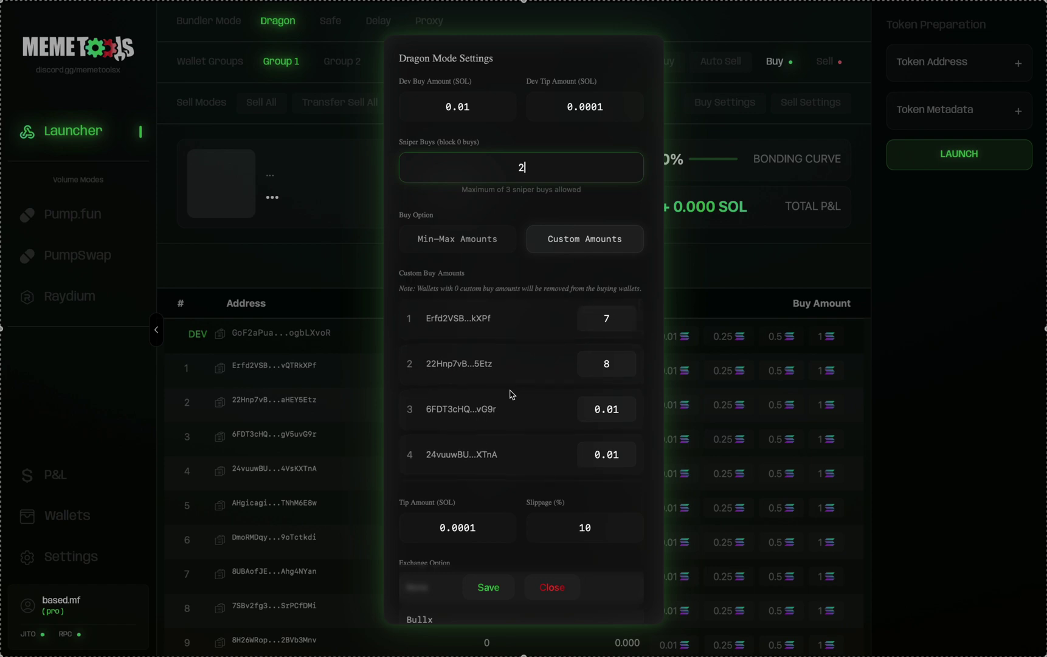
pyautogui.click(355, 250)
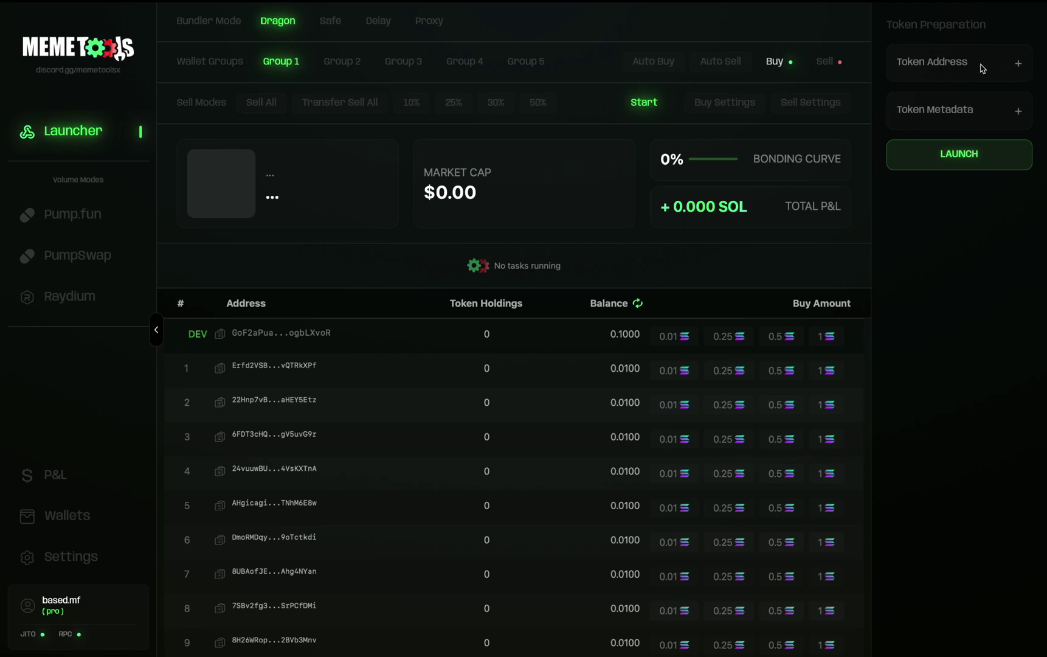
# - Generate a token address for the launch and review the token metadata, leaving it without saving
pyautogui.click(1003, 69)
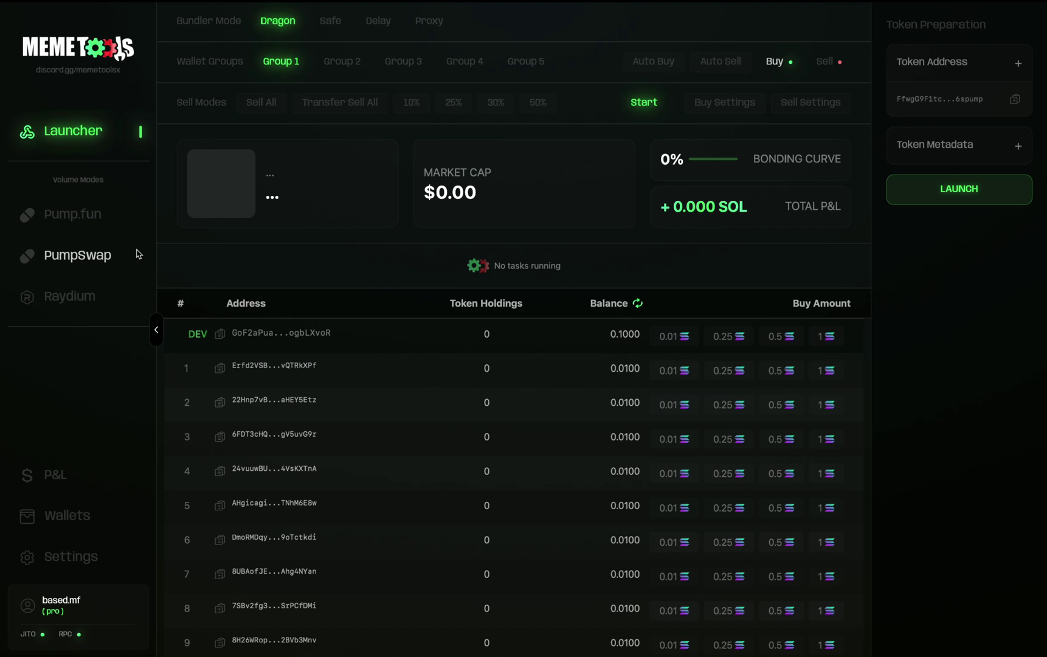
pyautogui.click(935, 145)
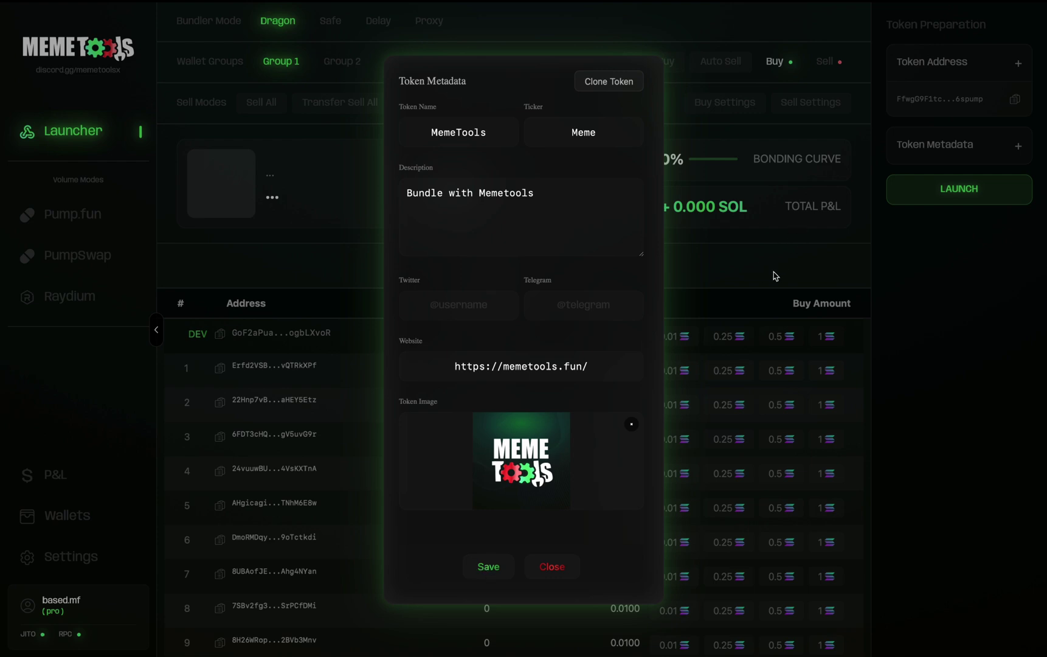
pyautogui.click(554, 566)
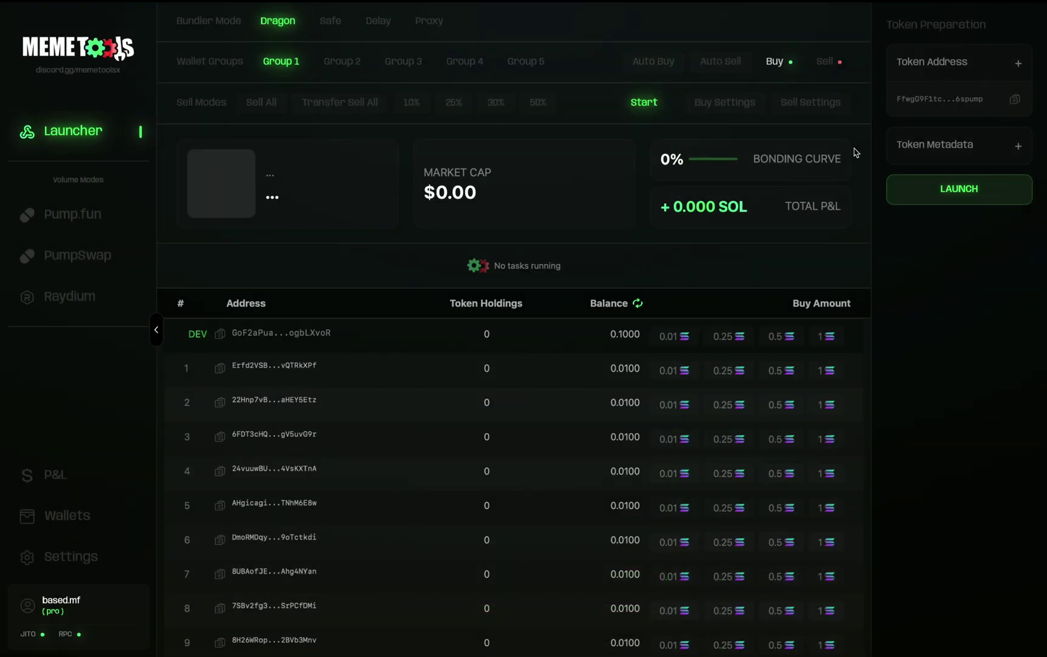
pyautogui.click(931, 146)
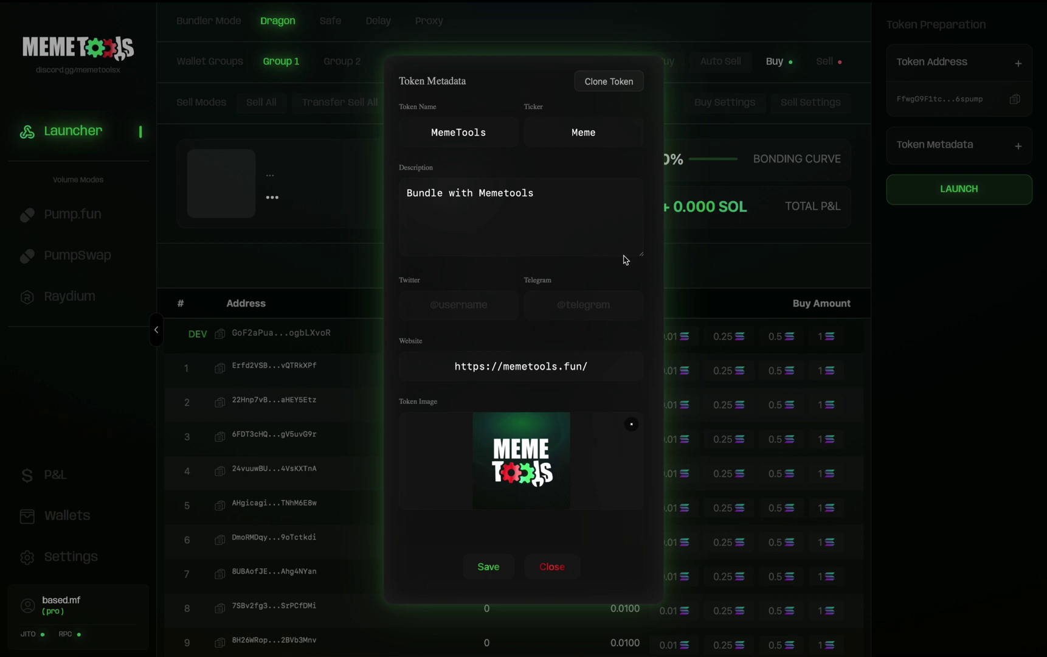
pyautogui.click(795, 253)
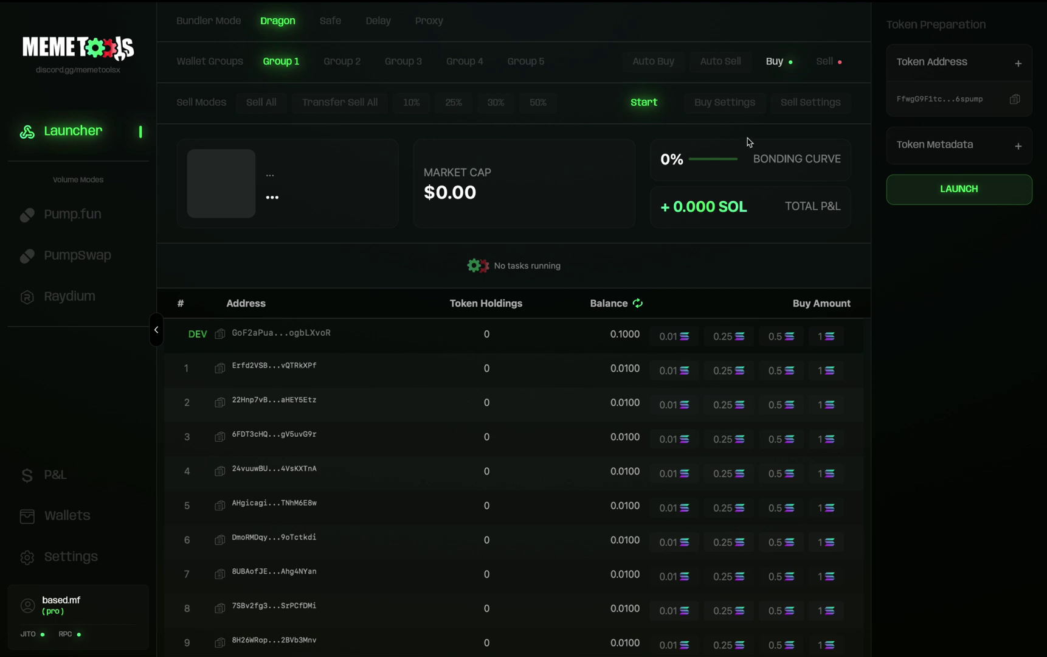
# - In the Dragon mode buy settings, use min-max amounts with a minimum buy of 0.001 SOL and a maximum buy of 0.004 SOL
pyautogui.click(719, 114)
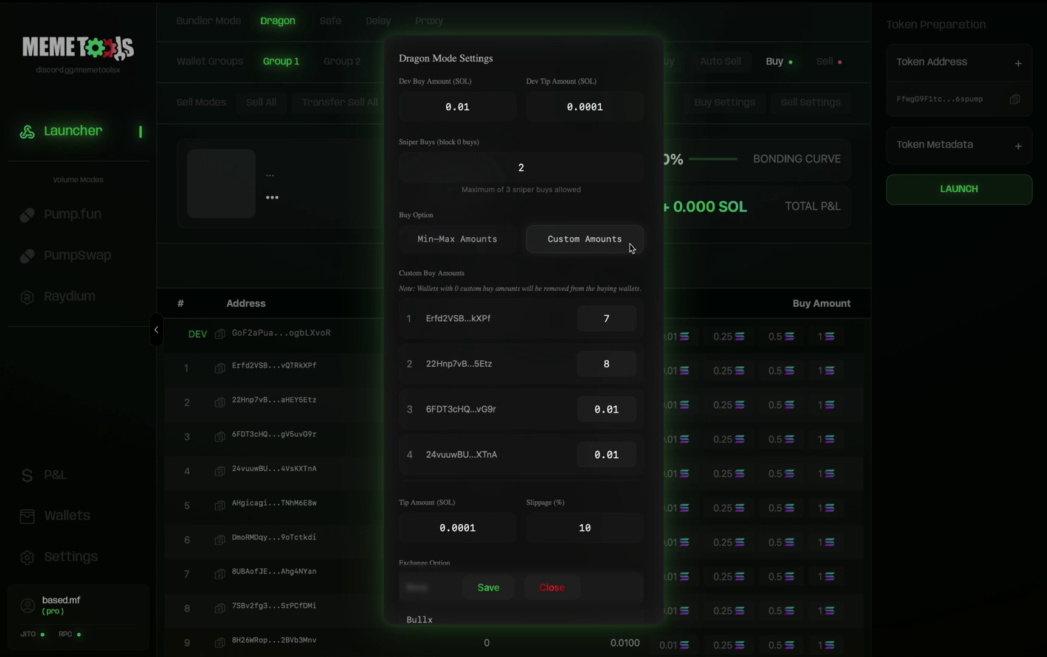
pyautogui.click(476, 245)
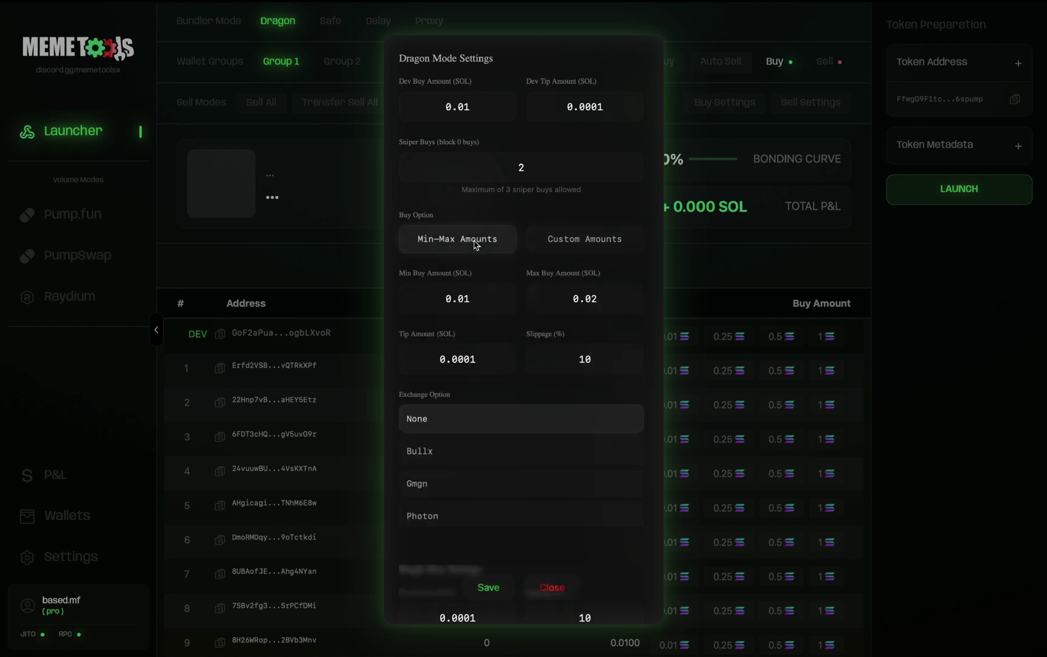
pyautogui.click(491, 302)
pyautogui.press('BackSpace')
pyautogui.write('01')
pyautogui.click(617, 310)
pyautogui.press('BackSpace')
pyautogui.write('04')
pyautogui.click(555, 339)
# - Set the exchange option to Photon for both the Dragon buys and the single buys, and save the buy settings
pyautogui.scroll(-4, 533, 391)
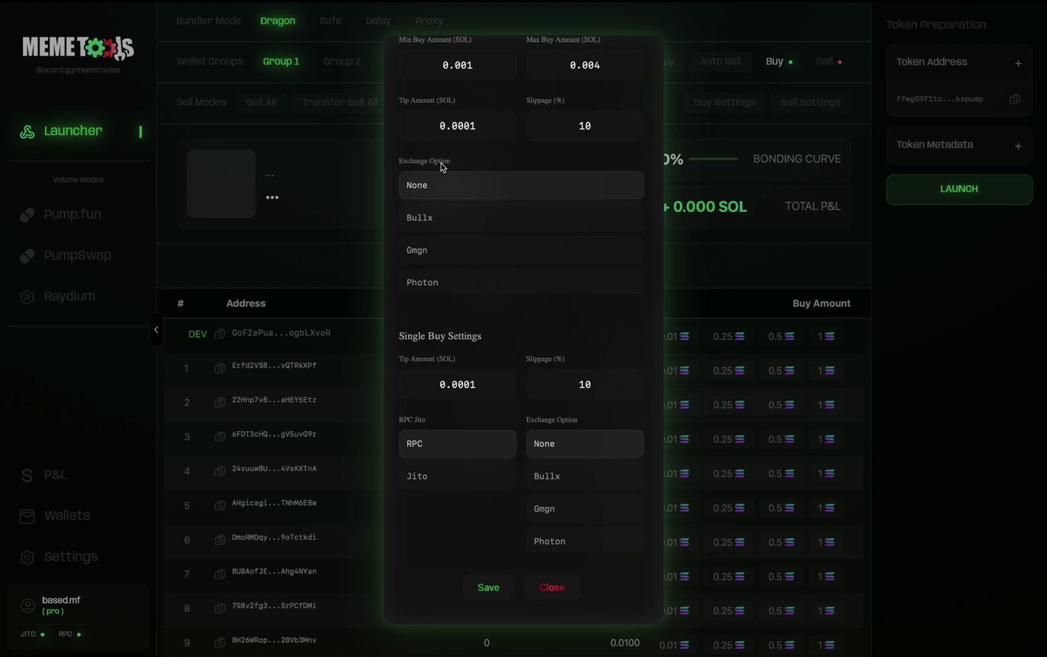
pyautogui.scroll(-1, 468, 252)
pyautogui.scroll(1, 468, 252)
pyautogui.scroll(-1, 468, 252)
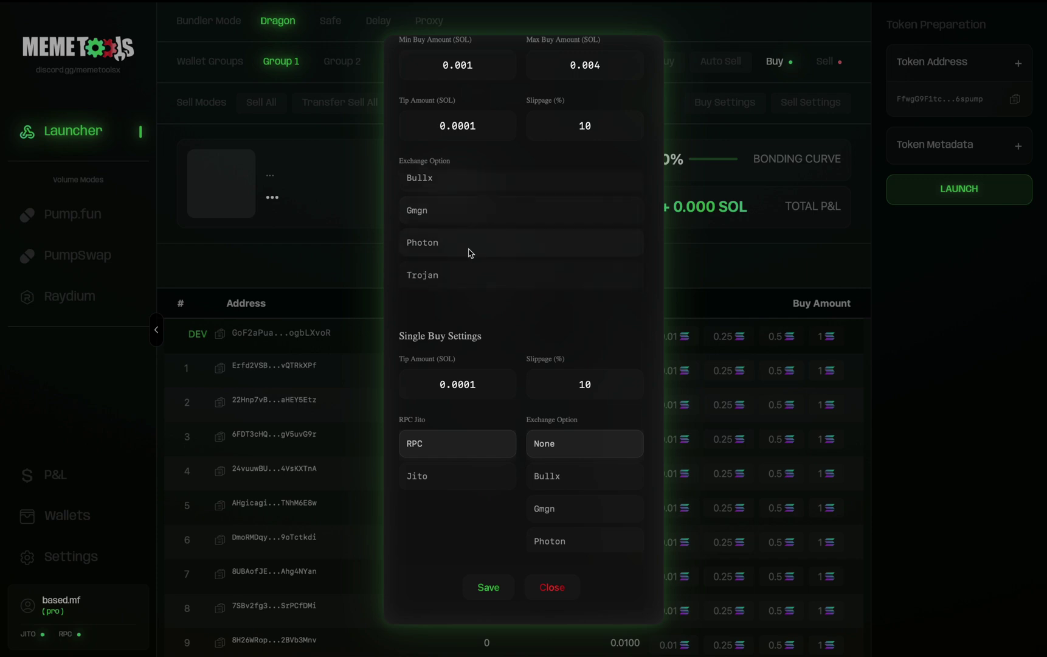
pyautogui.click(430, 245)
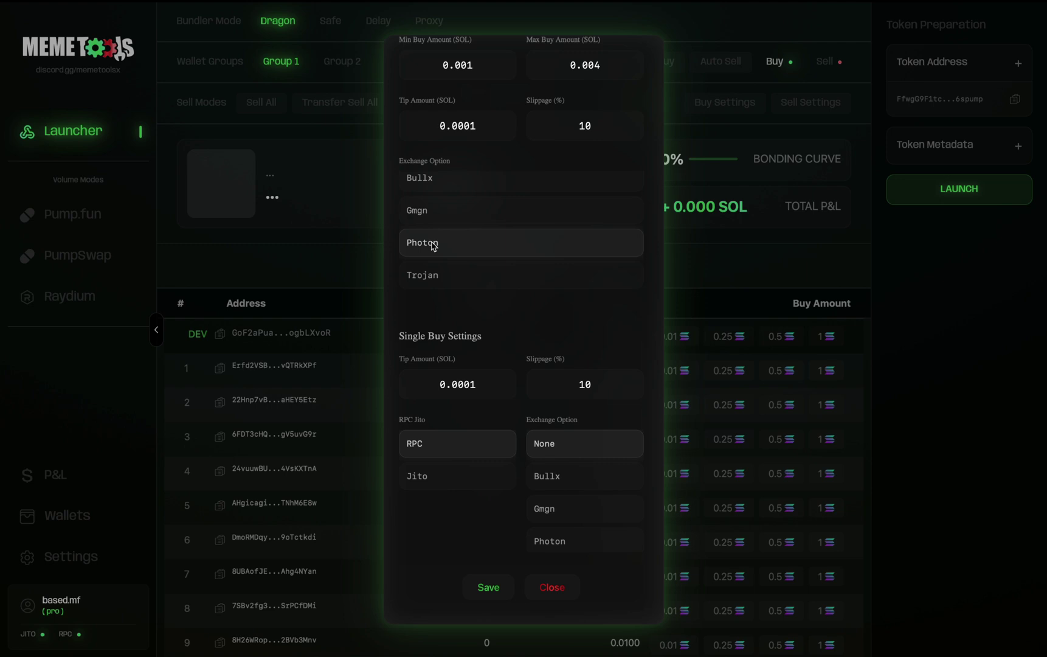
pyautogui.scroll(-1, 433, 255)
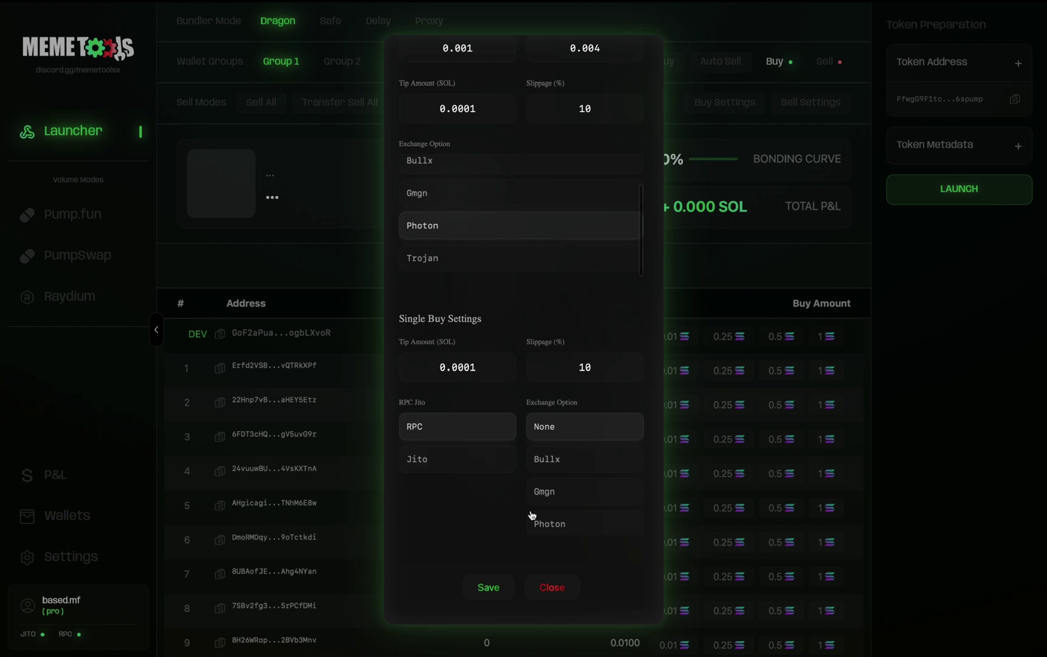
pyautogui.scroll(-1, 561, 493)
pyautogui.click(558, 489)
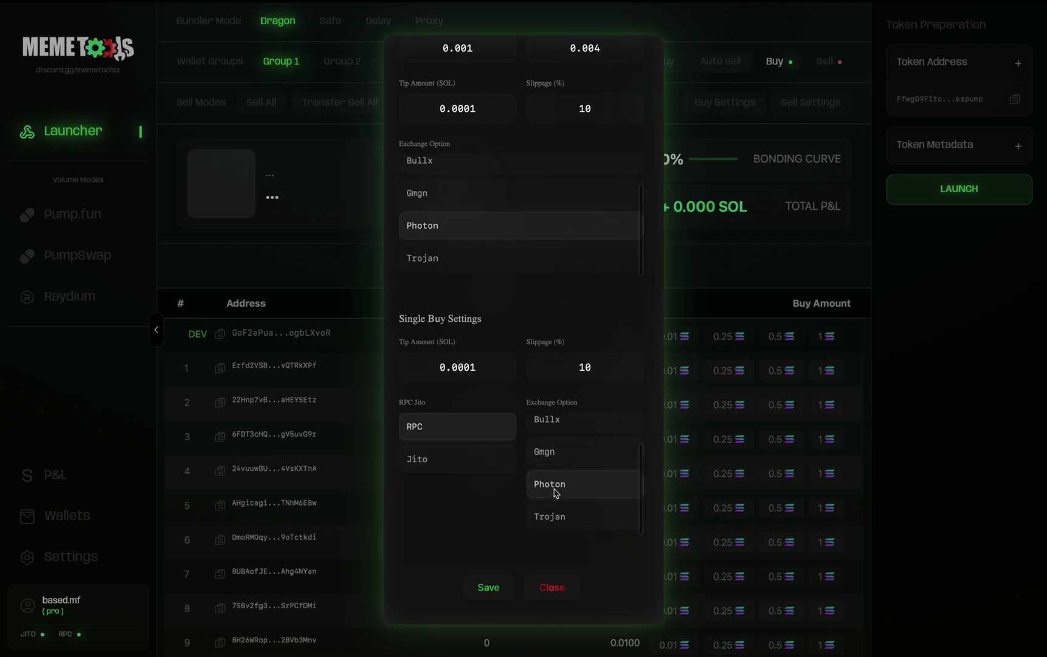
pyautogui.scroll(4, 528, 297)
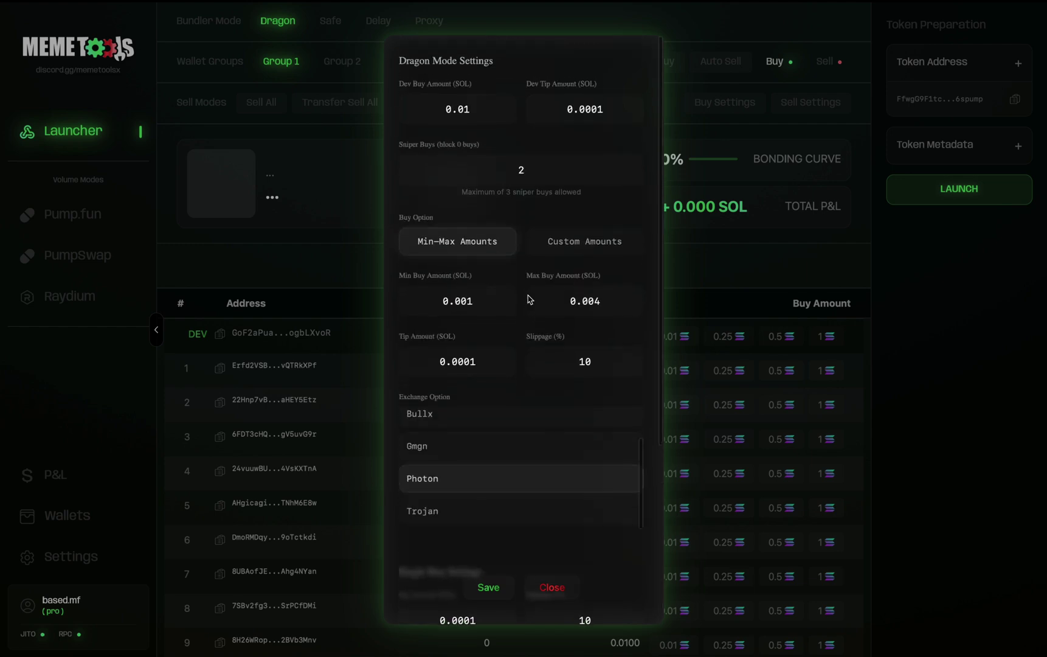
pyautogui.scroll(-4, 524, 397)
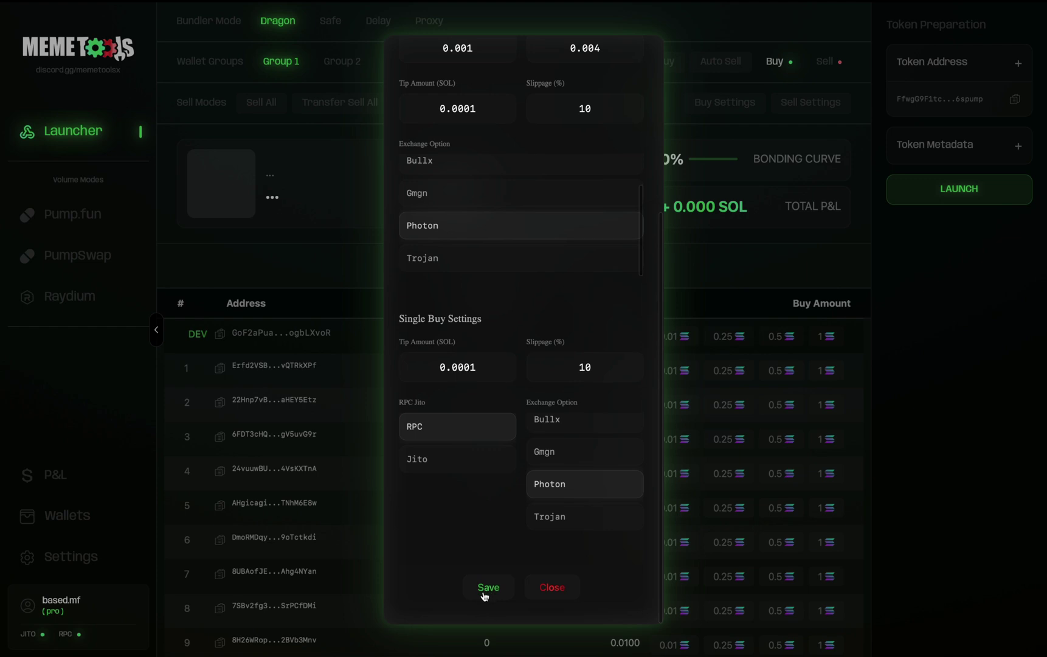
pyautogui.click(485, 589)
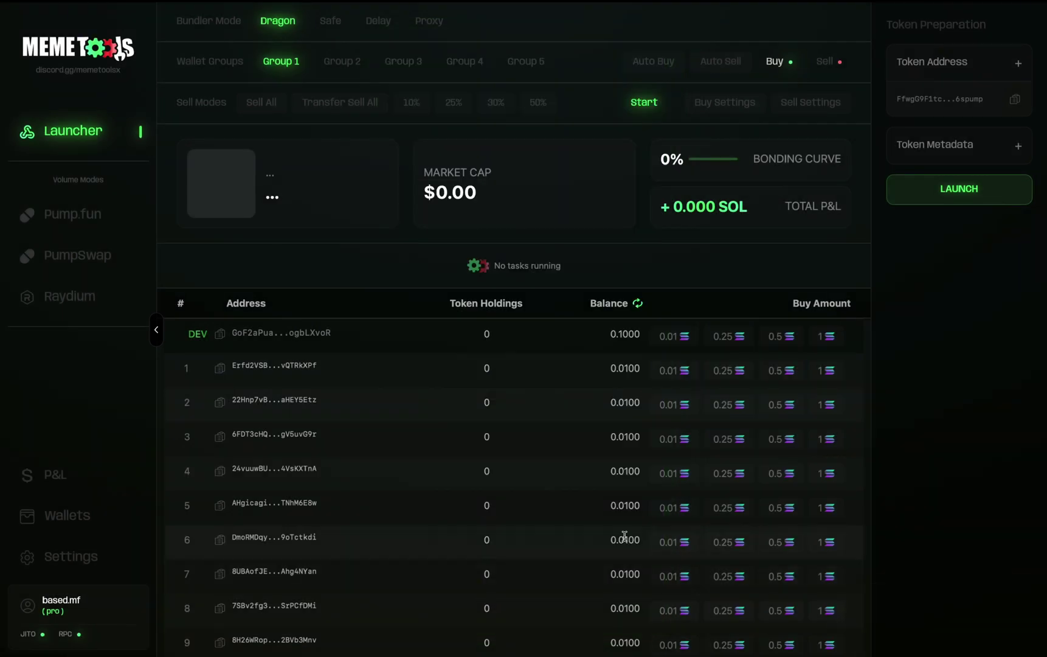
# - In the sell settings, set the tip amounts for Sell All and Emergency Sell All to 0.001 SOL
pyautogui.click(811, 102)
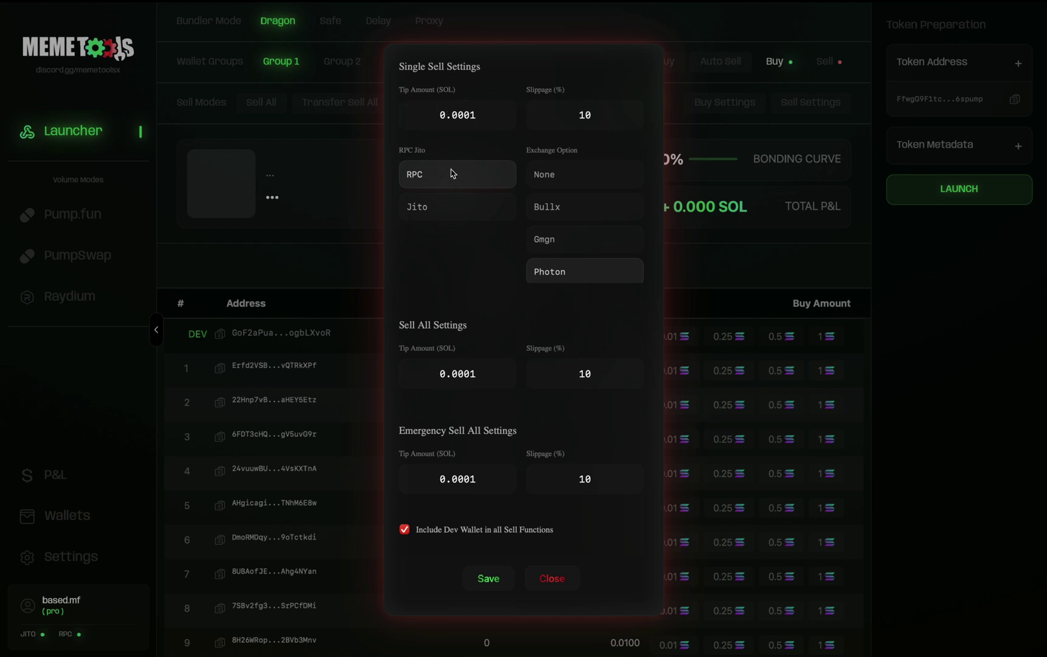
pyautogui.scroll(-1, 573, 212)
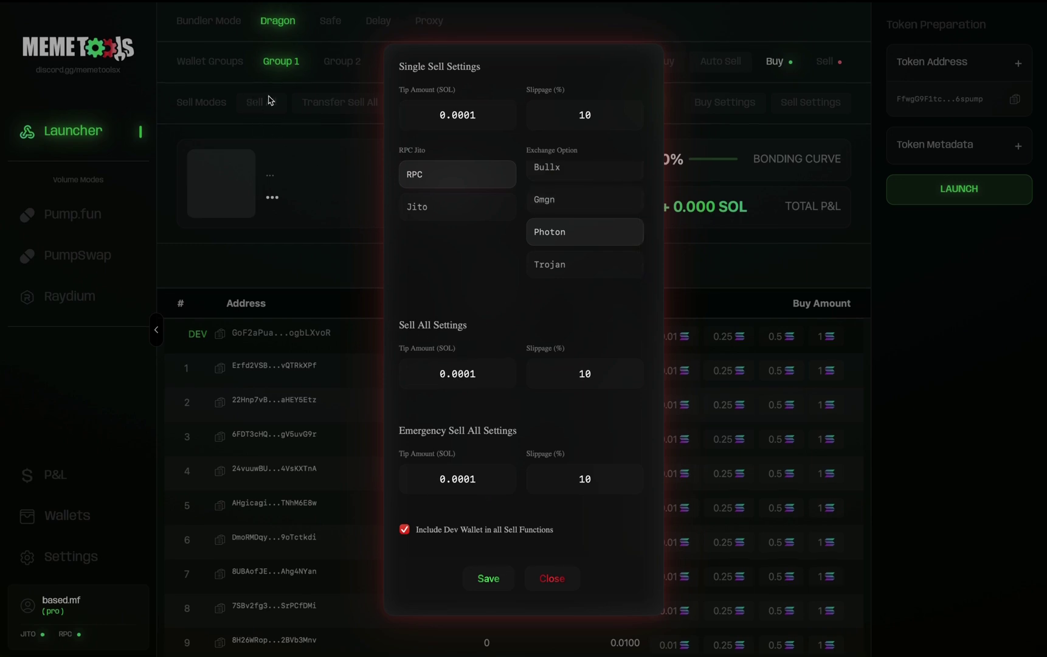
pyautogui.click(472, 374)
pyautogui.press('BackSpace')
pyautogui.click(570, 318)
pyautogui.click(470, 479)
pyautogui.press('BackSpace')
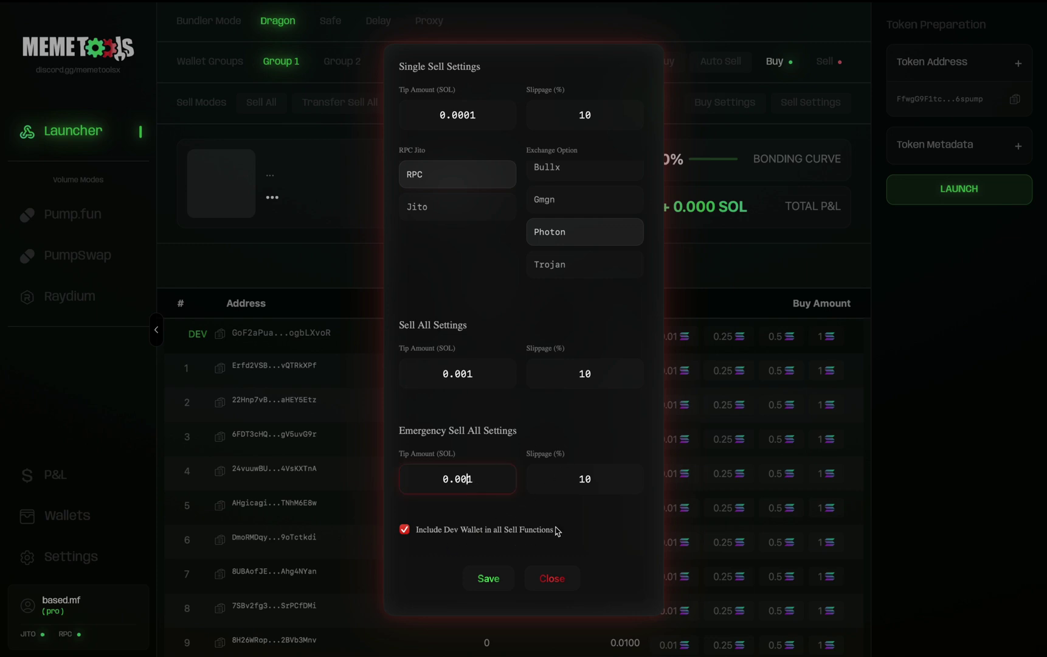
# - Toggle the inclusion of the dev wallet in all sell functions and save the sell settings
pyautogui.click(406, 539)
pyautogui.click(407, 538)
pyautogui.click(406, 537)
pyautogui.click(485, 583)
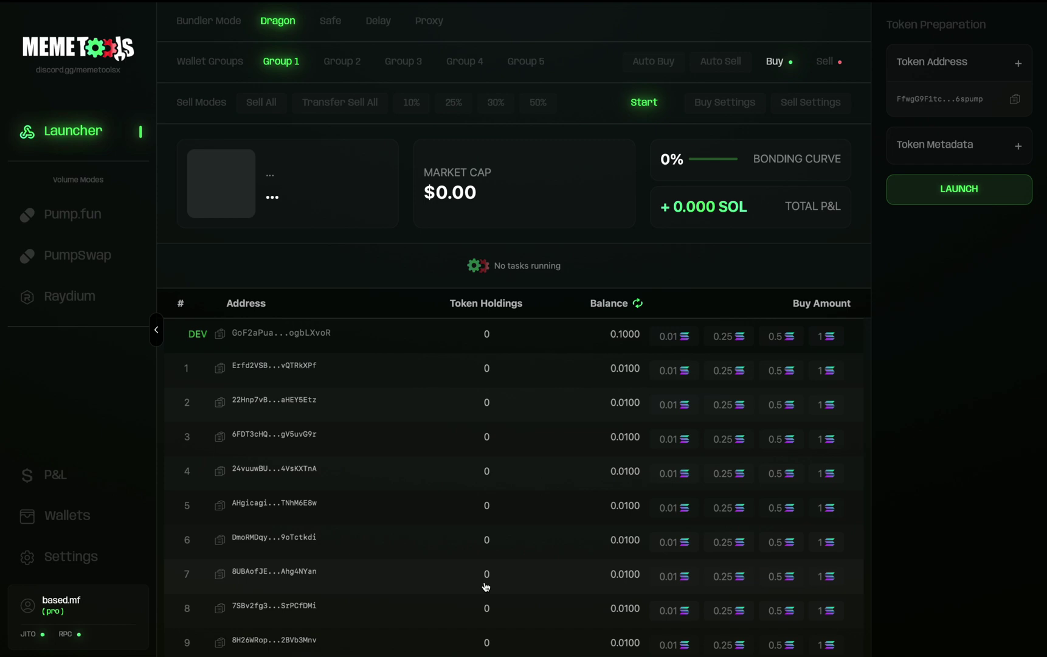
# - Launch the prepared MemeTools token in Dragon mode with the Group 1 wallets
pyautogui.click(953, 199)
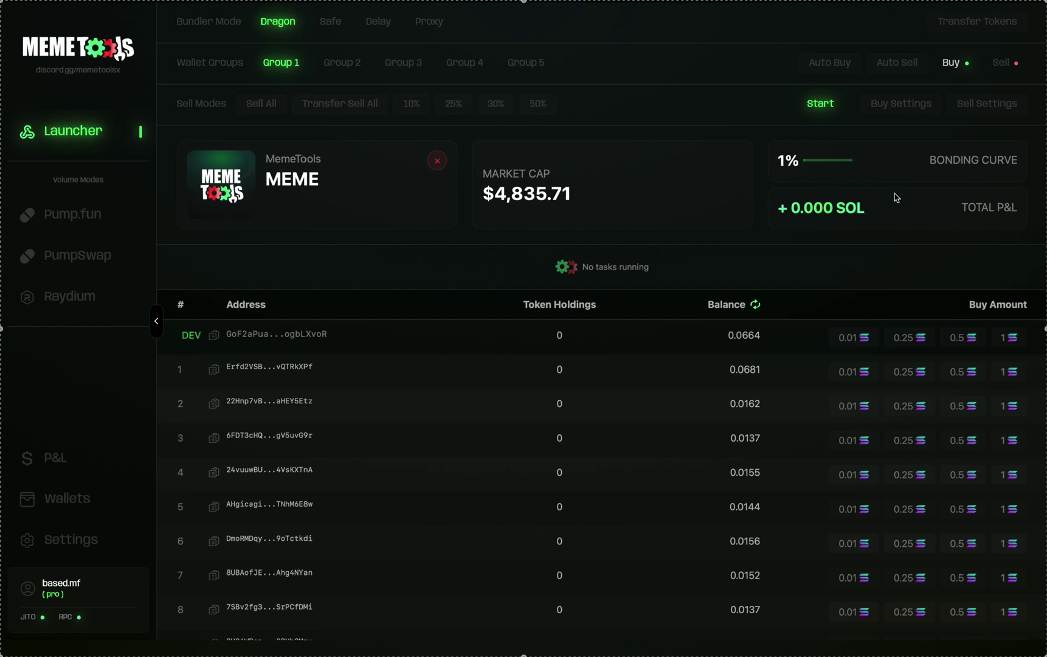
# - Refresh the Dragon P&L dashboard to check Group 1's result, and look at the token in the Pump.fun volume mode
pyautogui.click(56, 457)
pyautogui.click(984, 20)
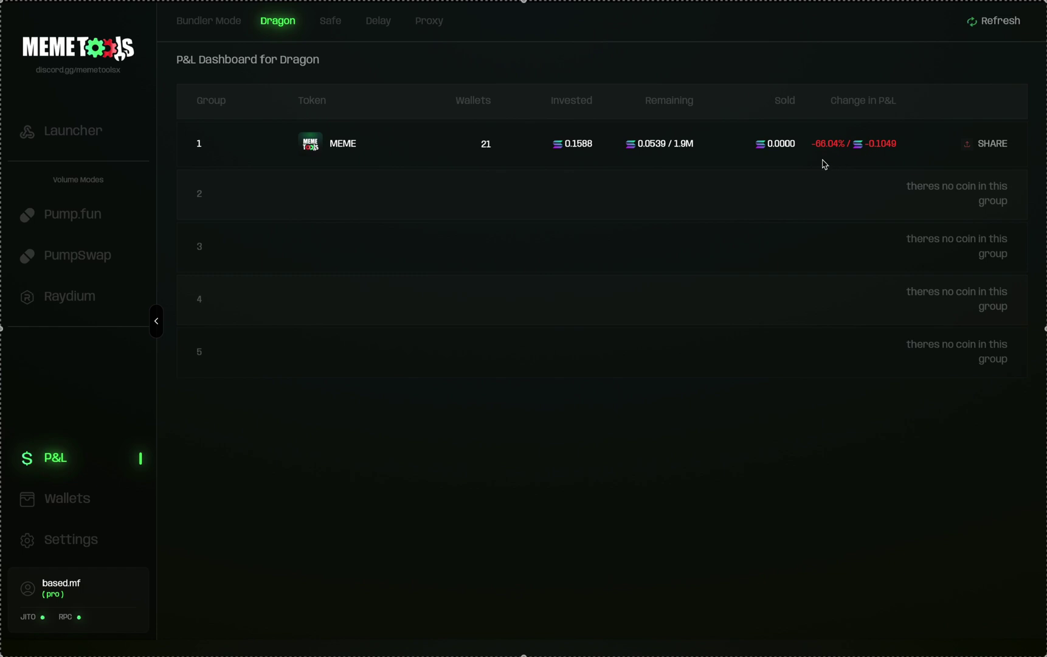
pyautogui.click(78, 214)
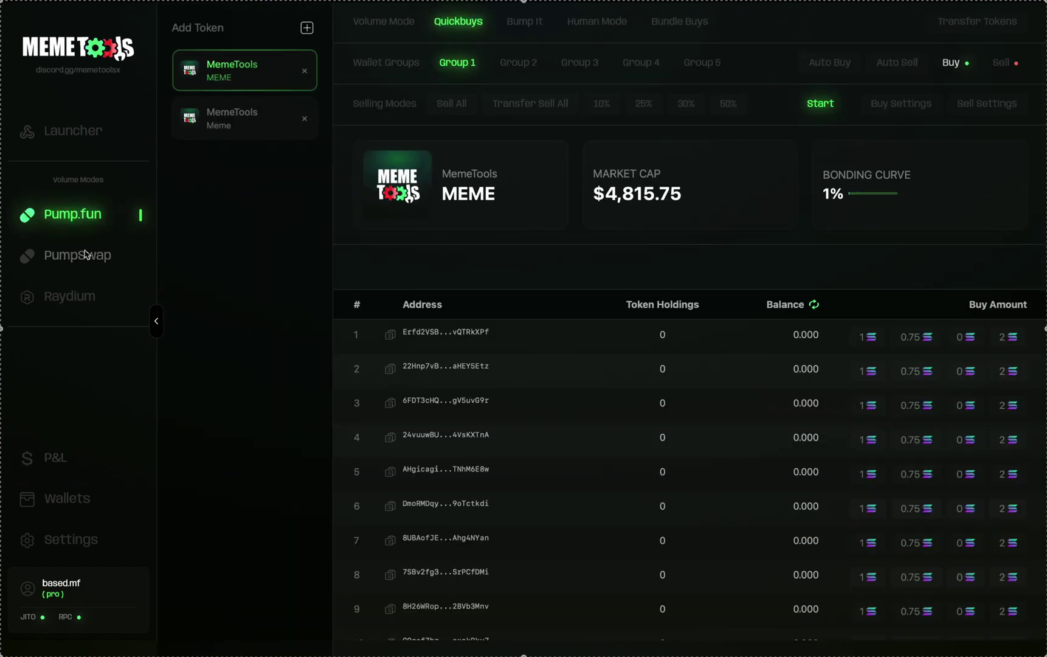
# - Return to the launcher, refresh the Group 1 token holdings and balances, and switch from buying to selling
pyautogui.click(82, 141)
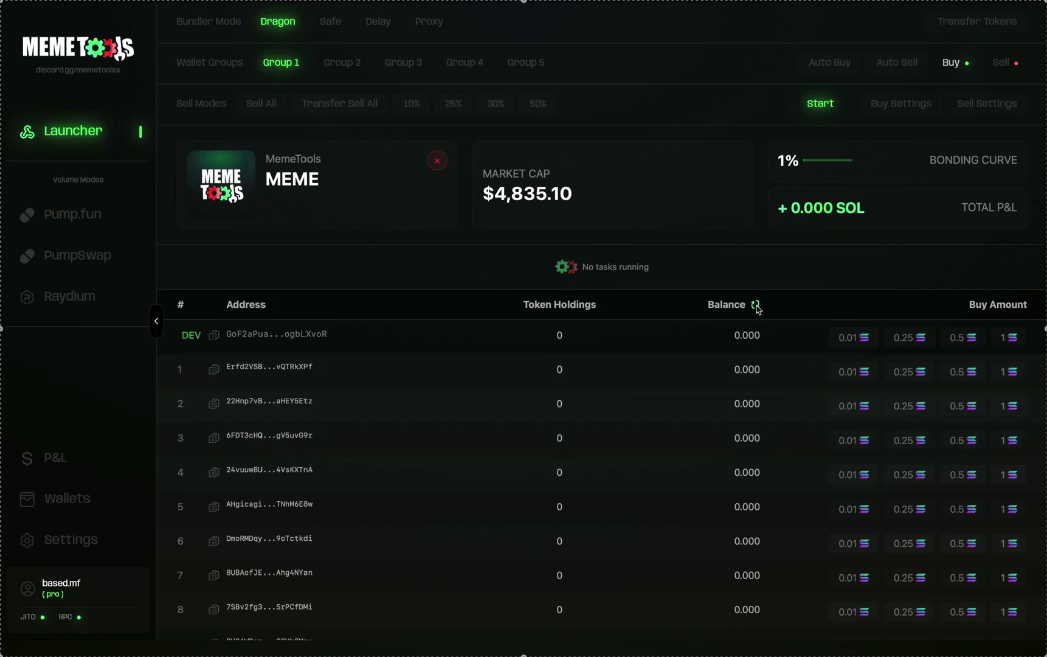
pyautogui.click(756, 305)
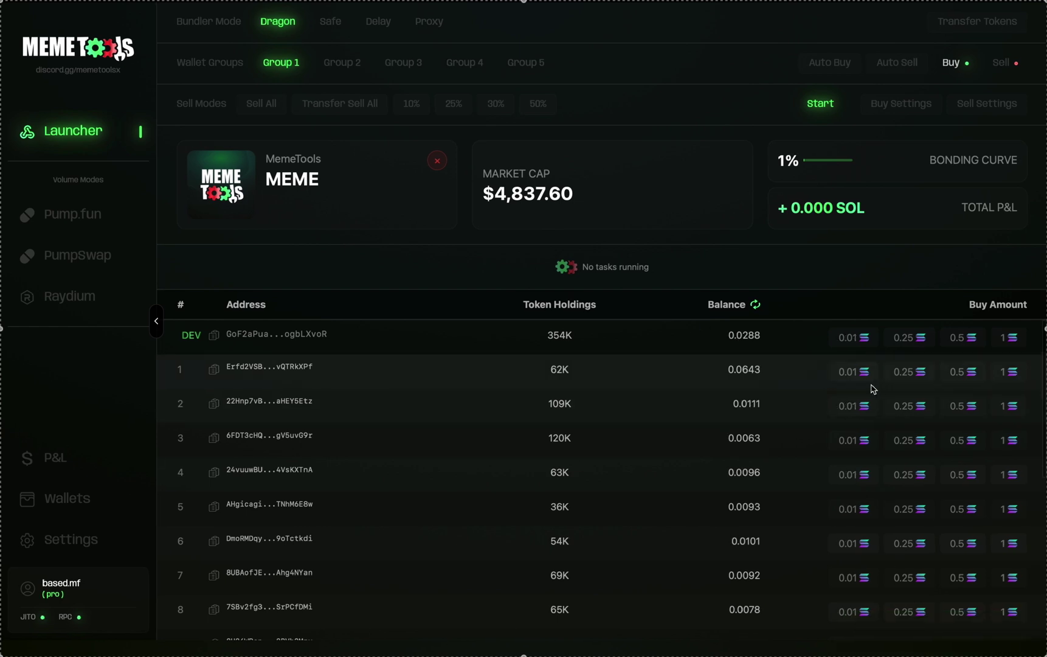
pyautogui.click(1007, 64)
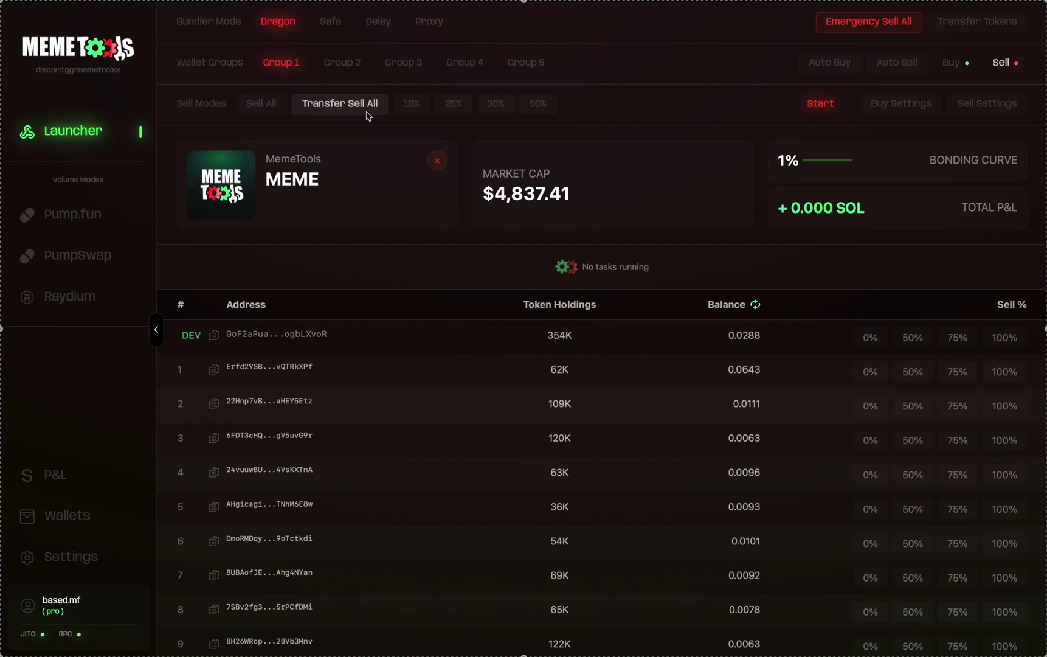
# - Look through the token holdings and SOL balances of all Group 1 wallets in the launcher's sell view
pyautogui.scroll(-5, 613, 437)
pyautogui.scroll(2, 568, 400)
pyautogui.scroll(3, 546, 588)
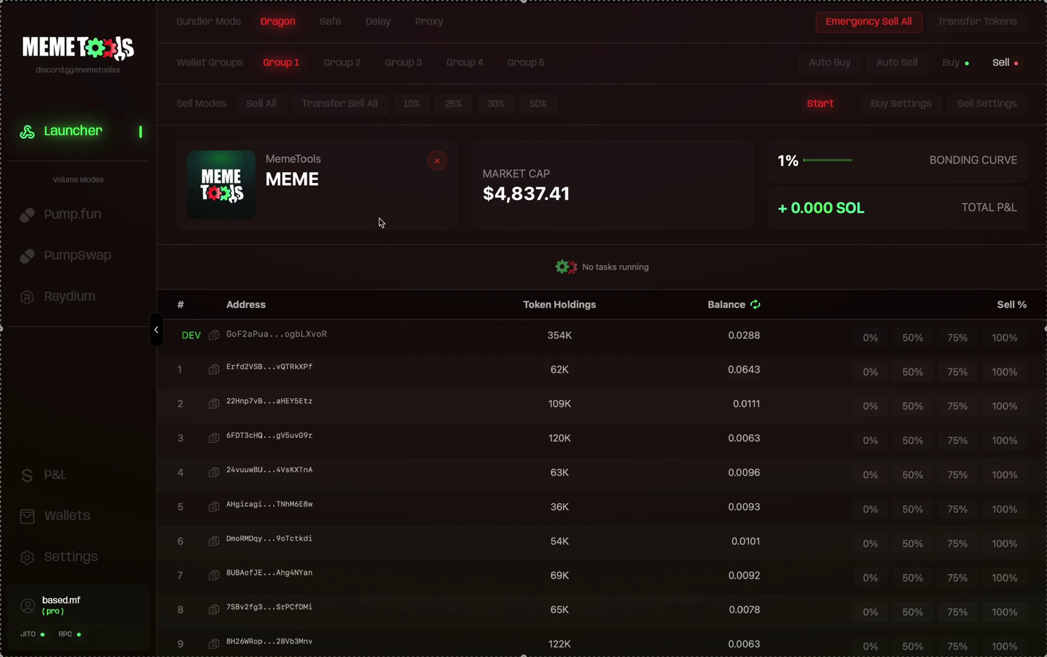
pyautogui.scroll(-6, 589, 438)
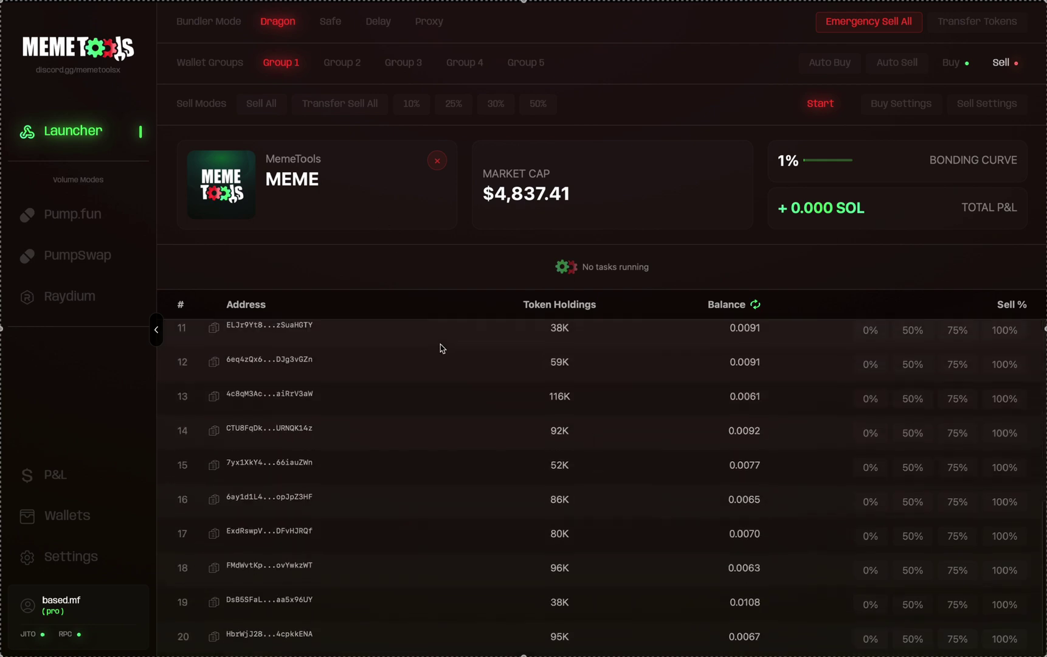
pyautogui.scroll(6, 531, 511)
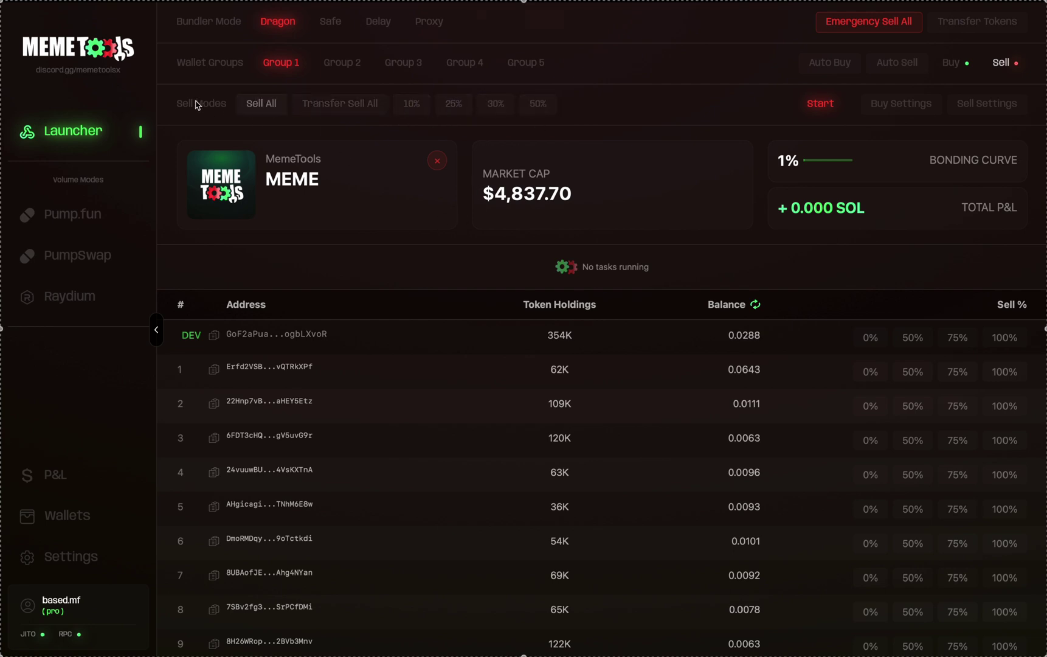
pyautogui.scroll(-6, 607, 390)
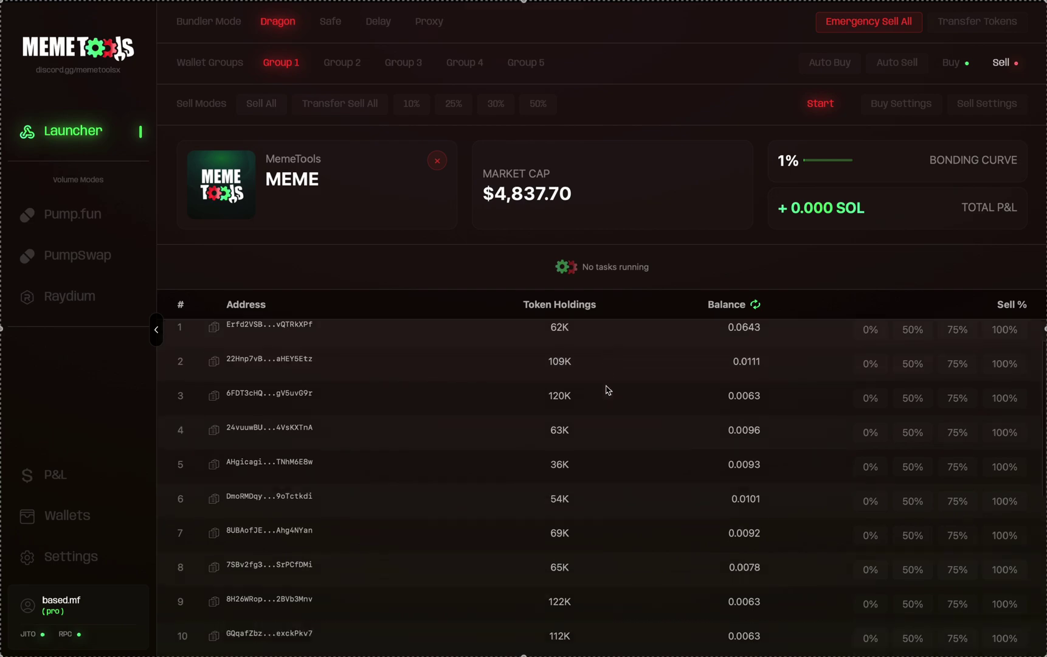
pyautogui.scroll(6, 617, 365)
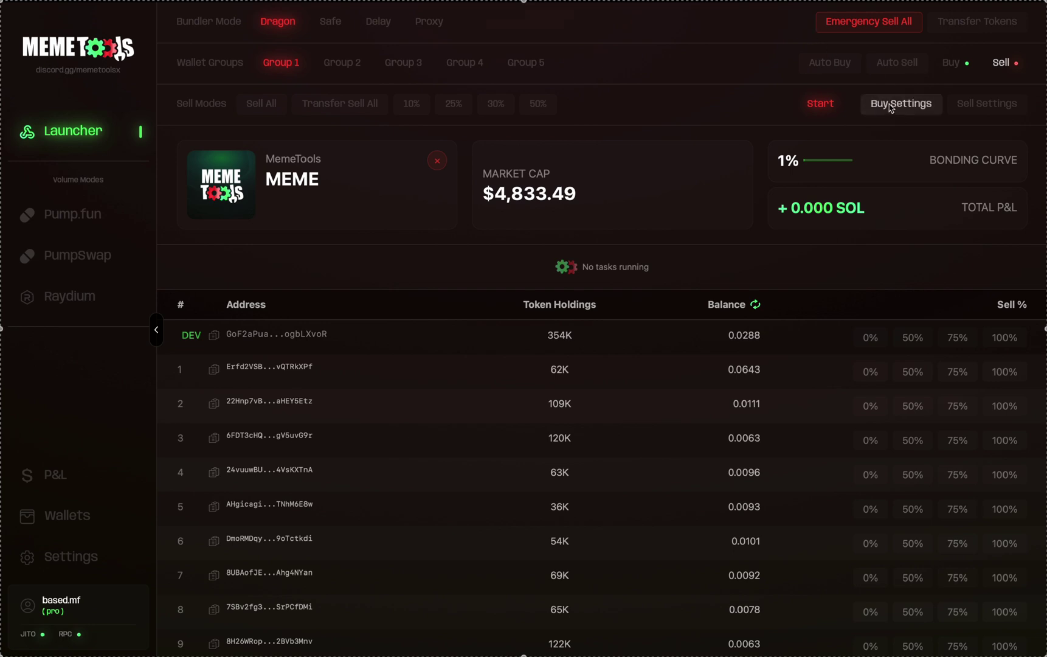
# - Refresh the Group 1 wallet data and check the token holdings and the dev wallet's SOL balance
pyautogui.scroll(-5, 858, 447)
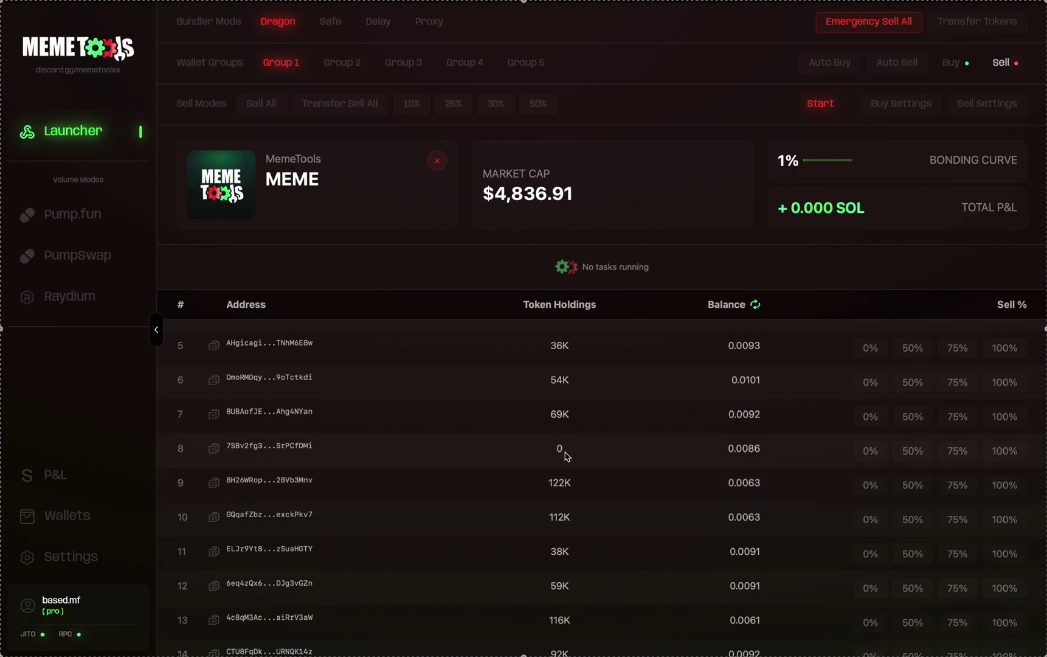
pyautogui.scroll(3, 567, 456)
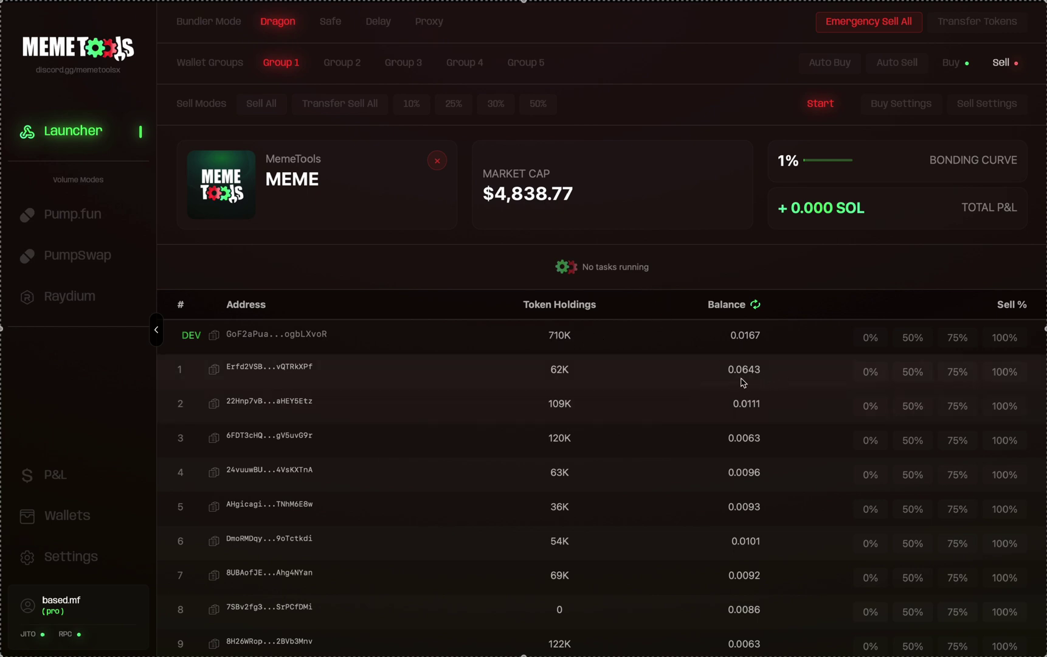
pyautogui.click(757, 307)
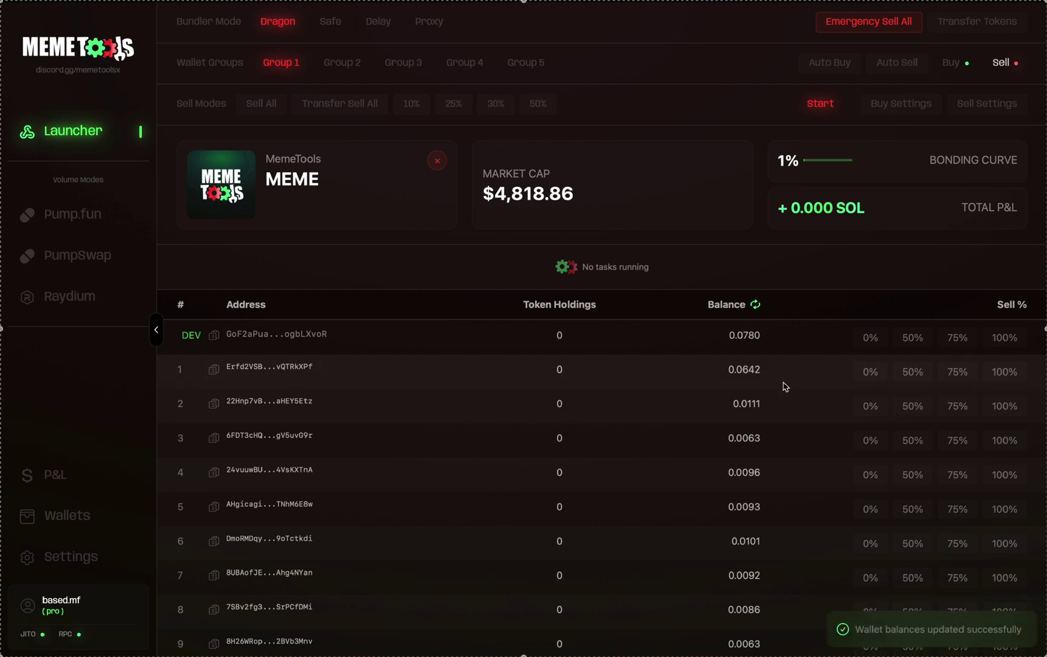
pyautogui.scroll(-5, 608, 470)
pyautogui.scroll(5, 608, 470)
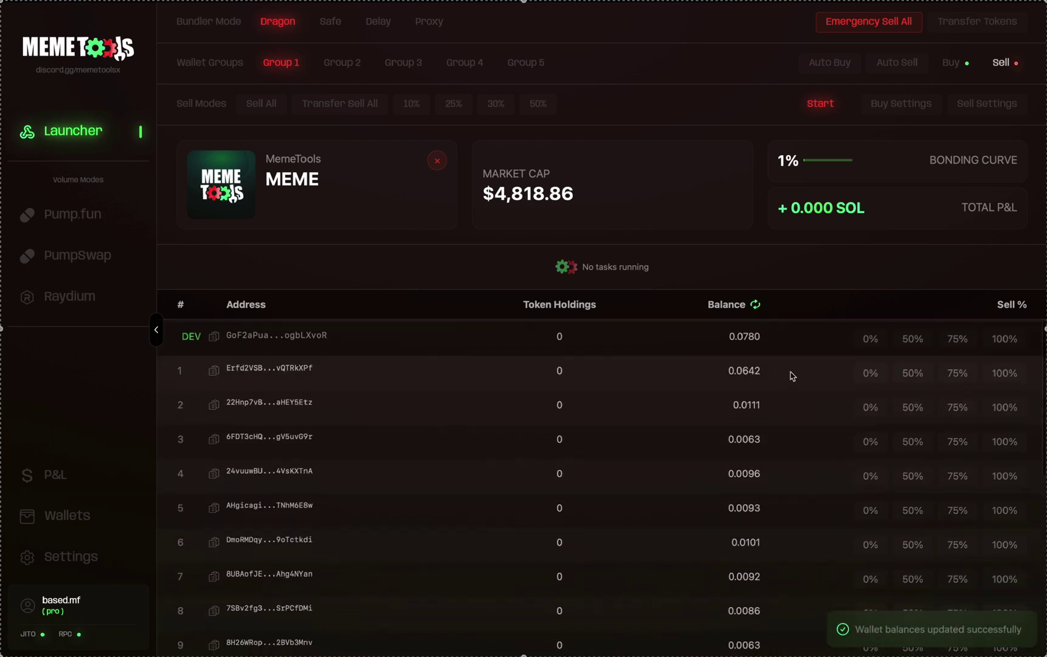
pyautogui.tripleClick(770, 338)
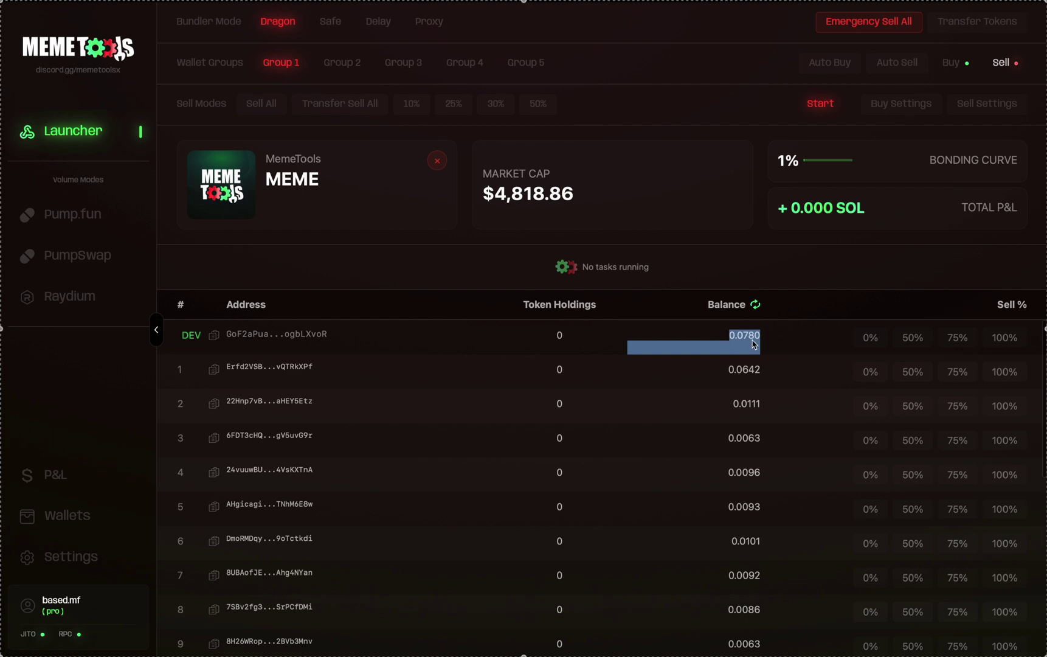
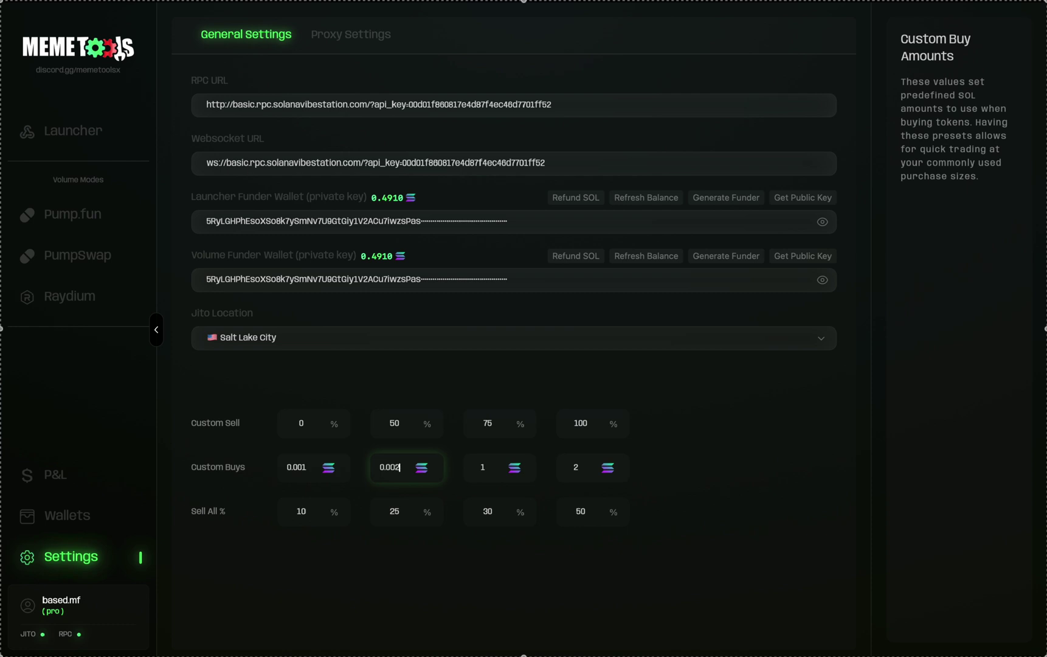
# - Set the second custom buy preset to 0.002 SOL, and reload the Group 1 balances in the launcher
pyautogui.click(279, 587)
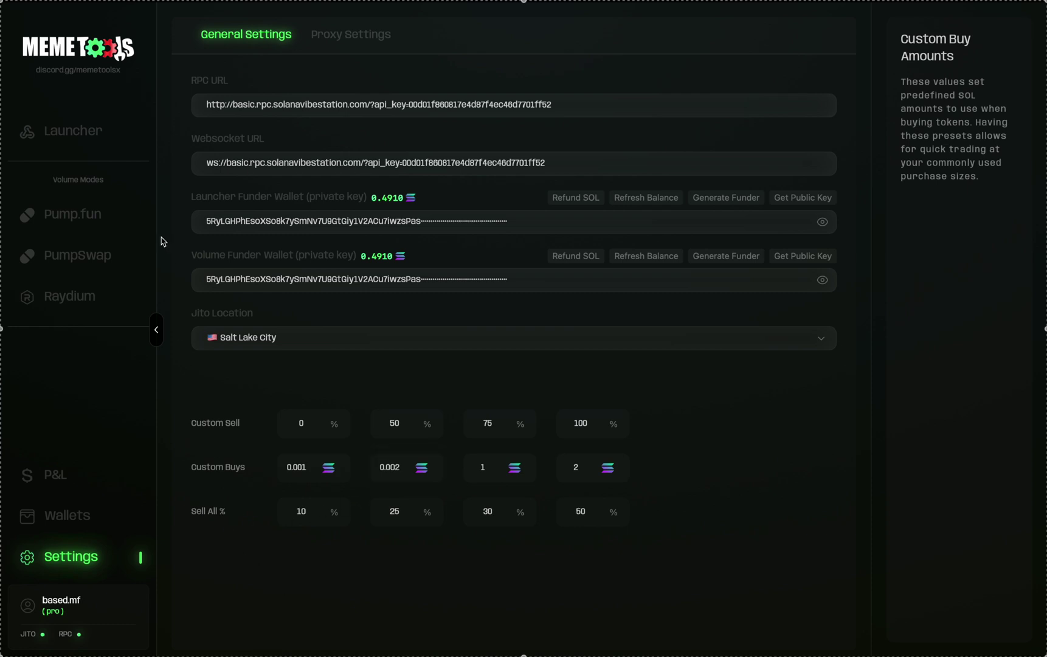
pyautogui.click(72, 214)
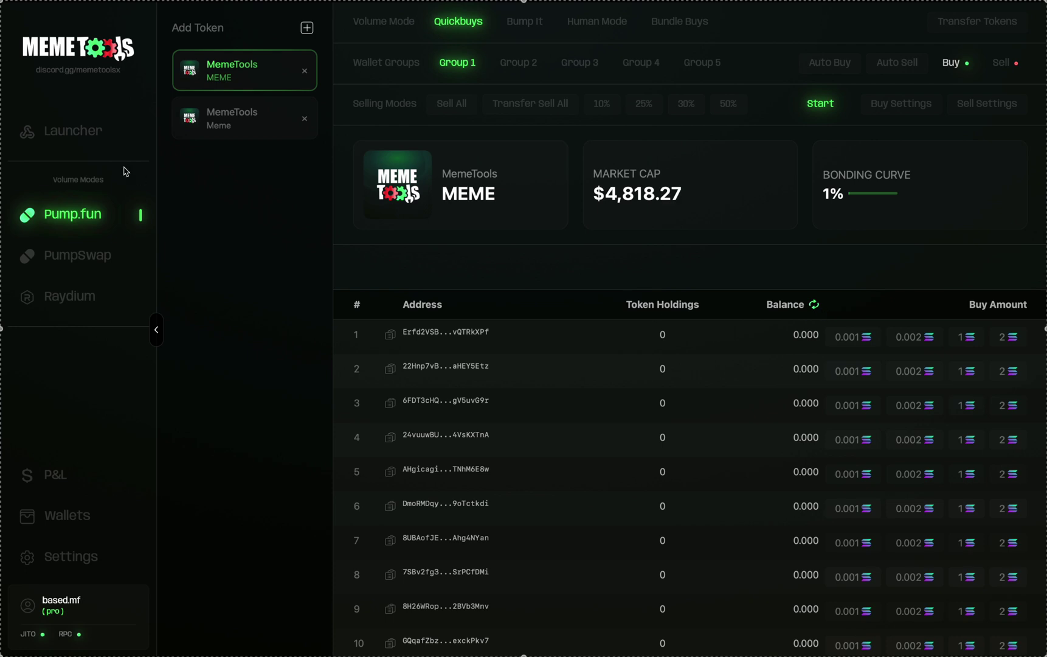
pyautogui.click(105, 132)
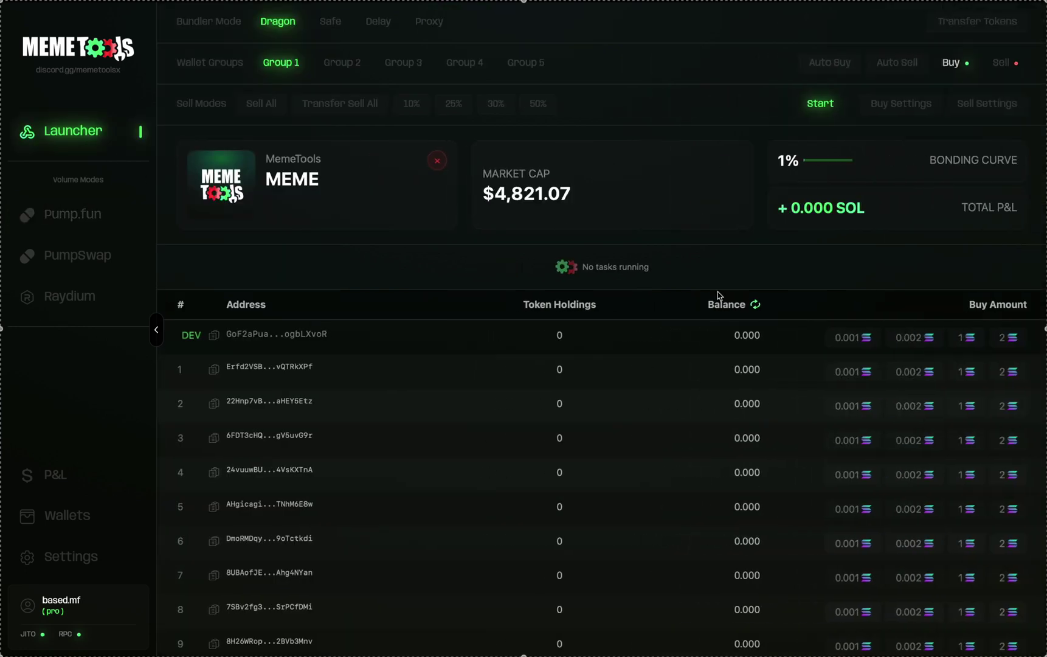
pyautogui.click(757, 306)
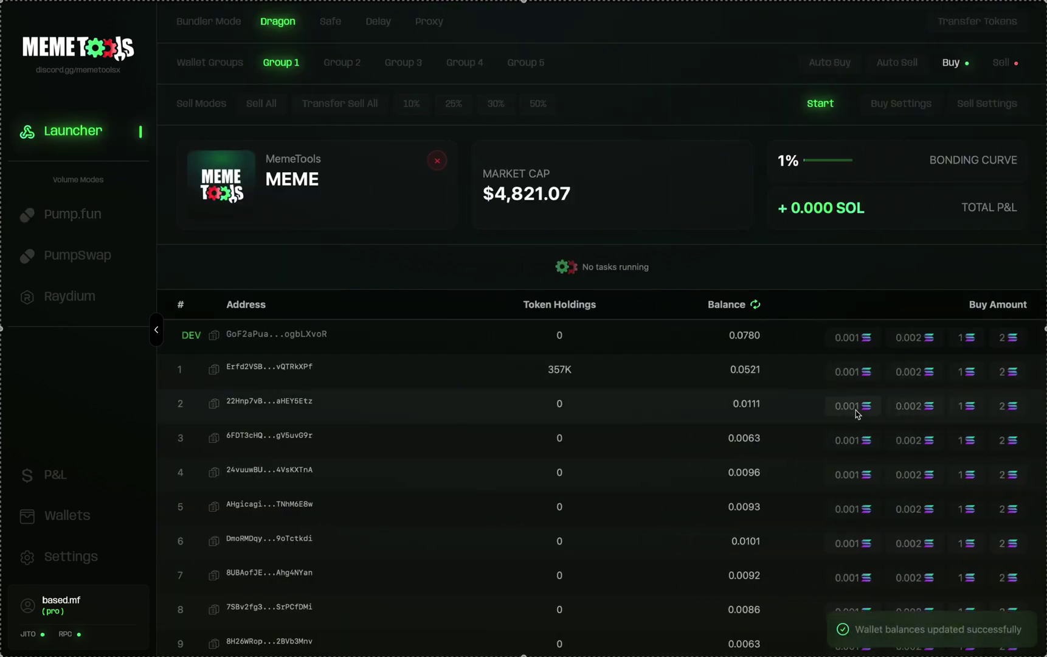
# - Buy 0.001 SOL of the token with wallets 2 and 10 and 0.002 SOL with wallets 5 and 12, refreshing the balances
pyautogui.scroll(-1, 922, 508)
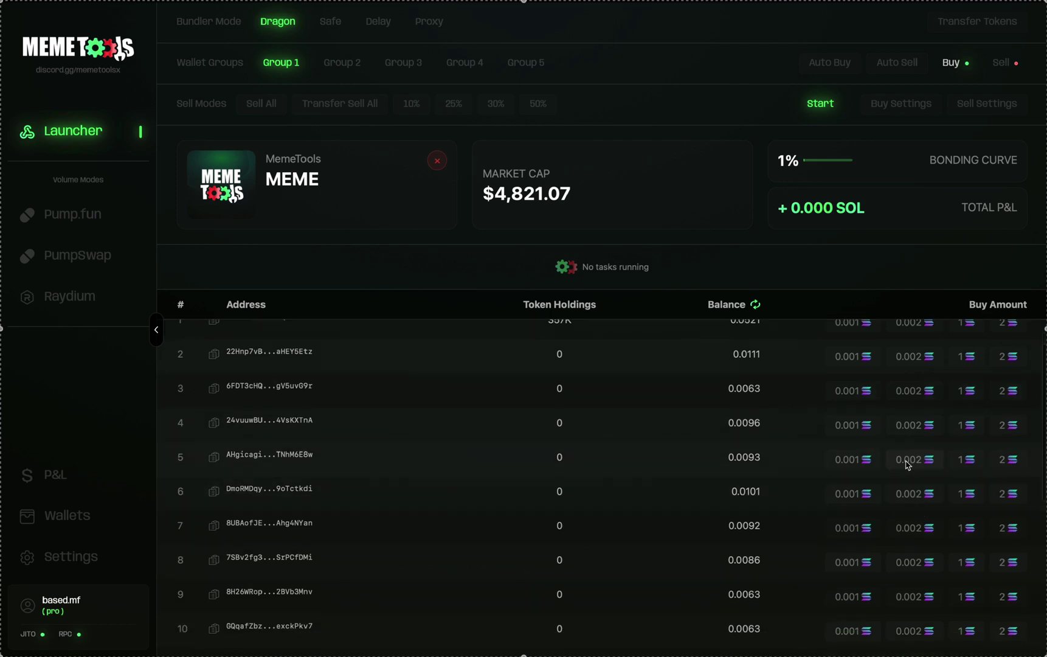
pyautogui.click(907, 467)
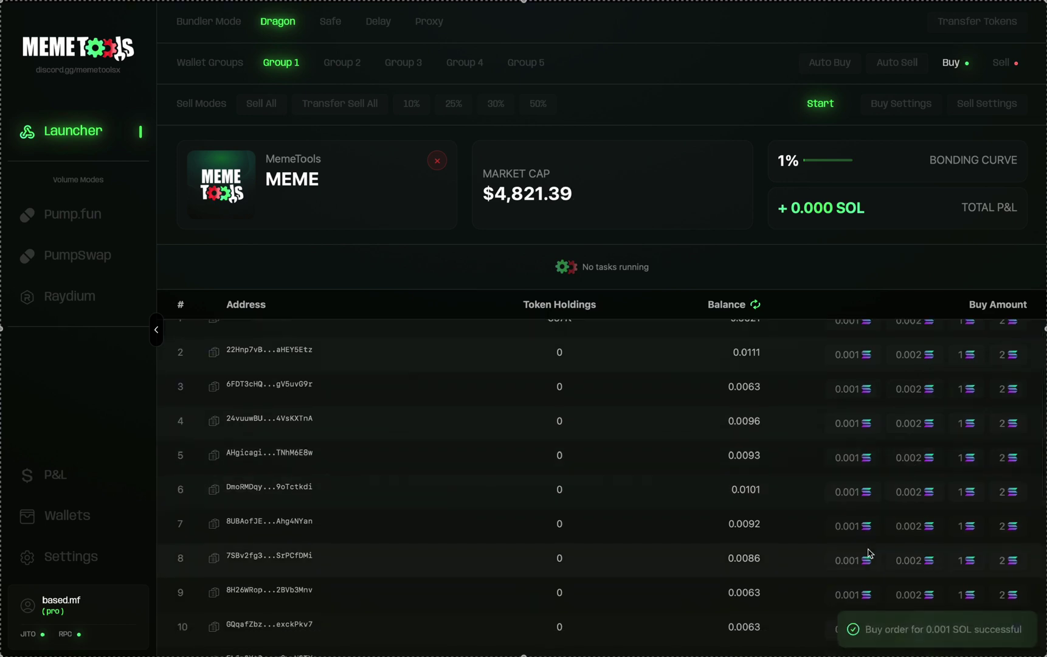
pyautogui.scroll(-3, 720, 548)
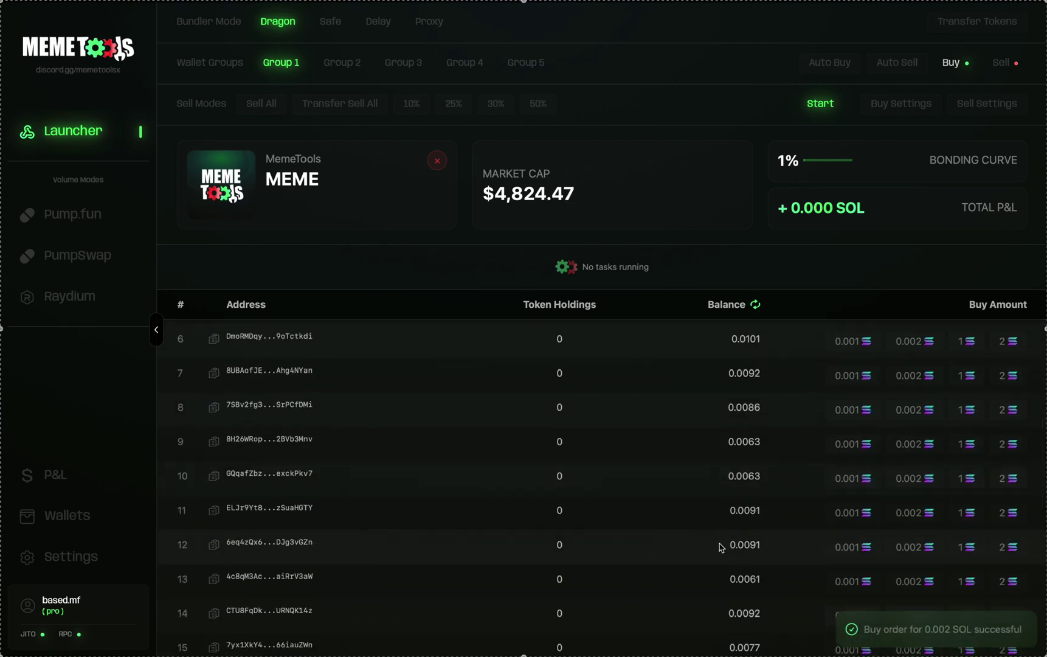
pyautogui.click(755, 304)
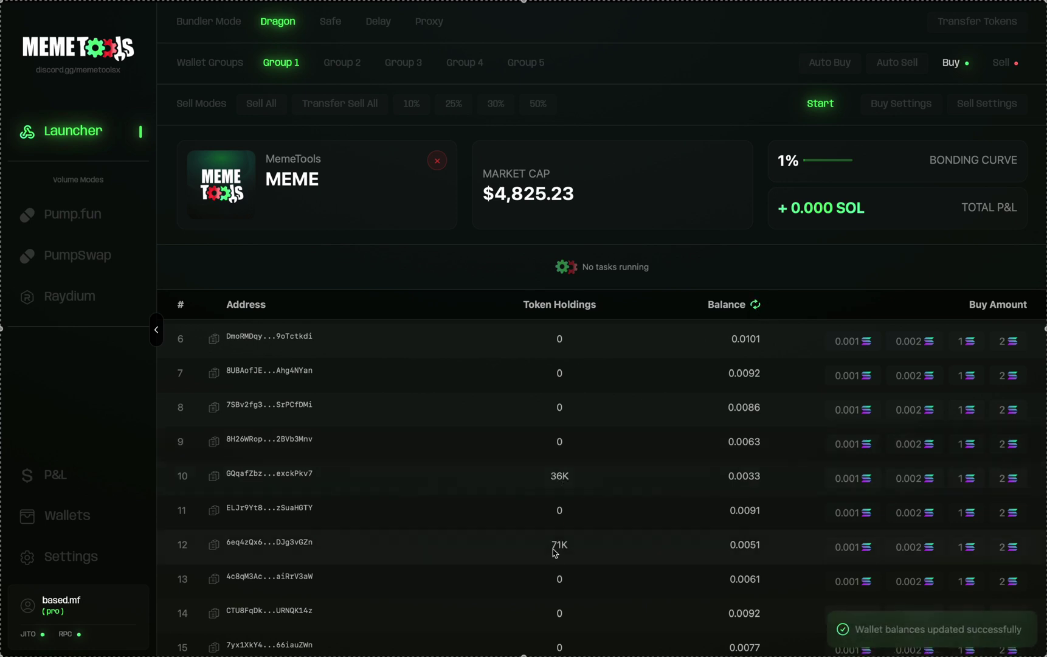
# - Sell all tokens held by the Group 1 wallets and refresh their holdings and balances
pyautogui.scroll(3, 555, 550)
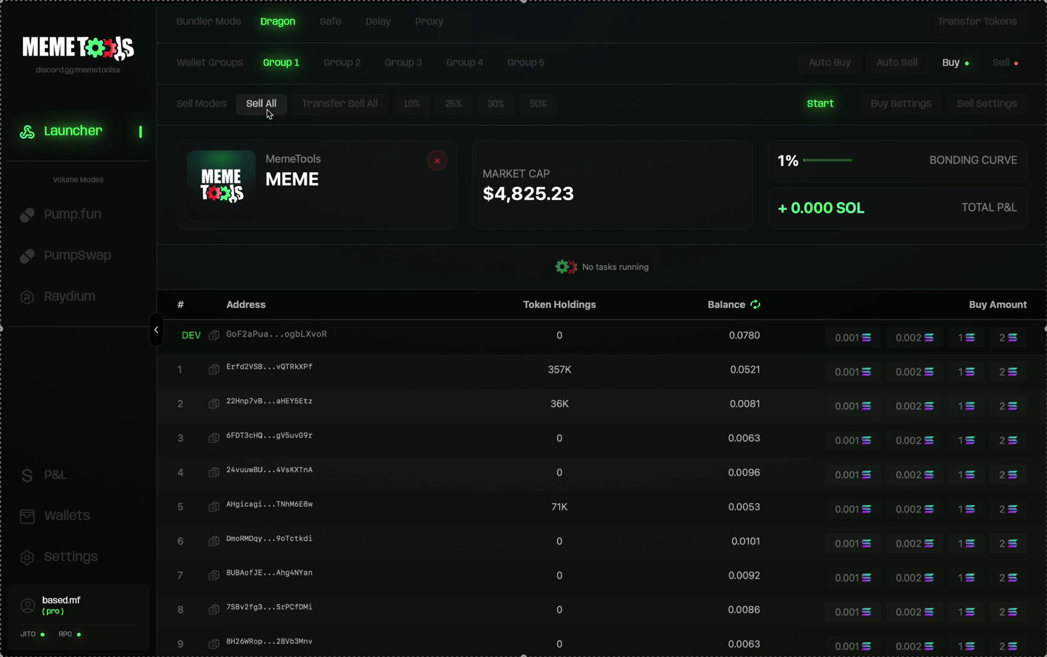
pyautogui.scroll(-3, 649, 381)
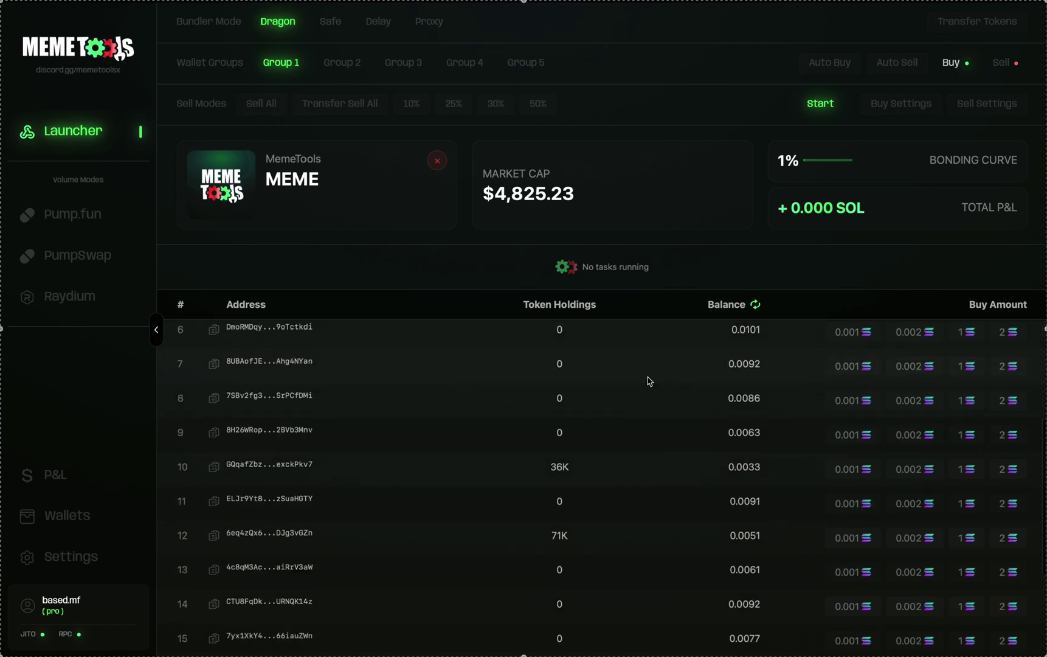
pyautogui.scroll(-2, 599, 613)
pyautogui.scroll(-2, 598, 580)
pyautogui.scroll(6, 583, 516)
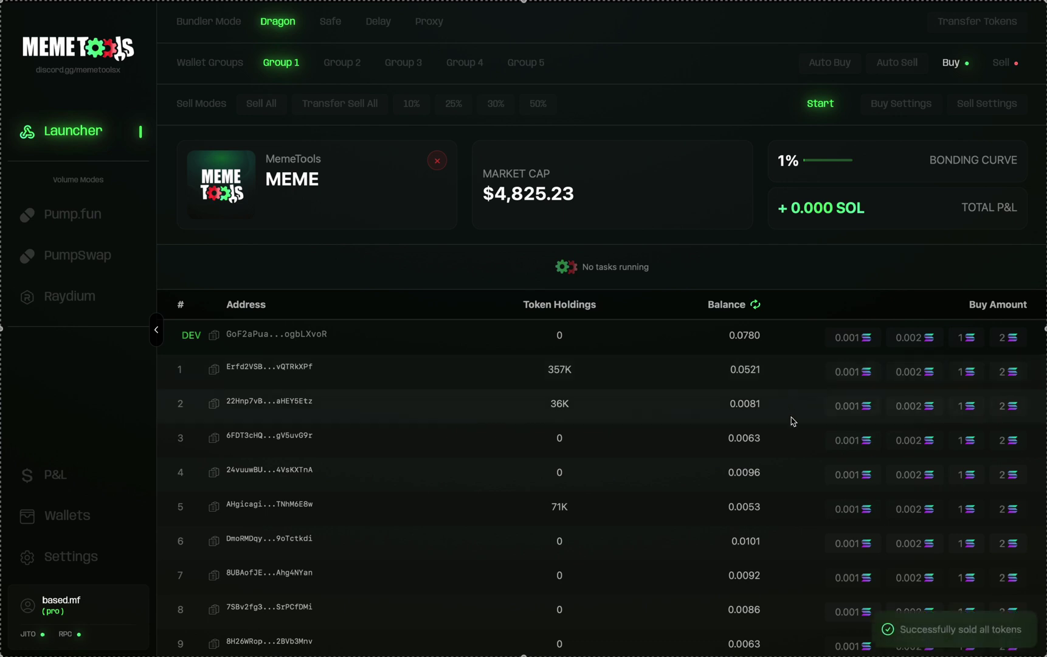
pyautogui.click(756, 305)
pyautogui.scroll(-5, 743, 391)
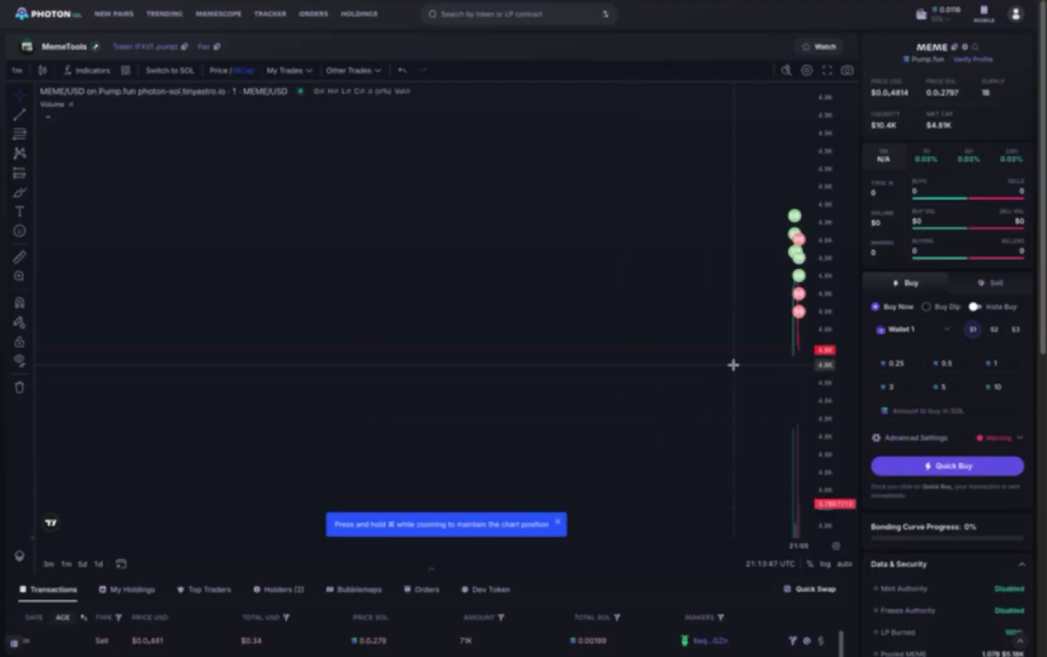
# - Switch to the token's Photon page, sort the transactions oldest first and review the launch buys
pyautogui.scroll(-5, 695, 331)
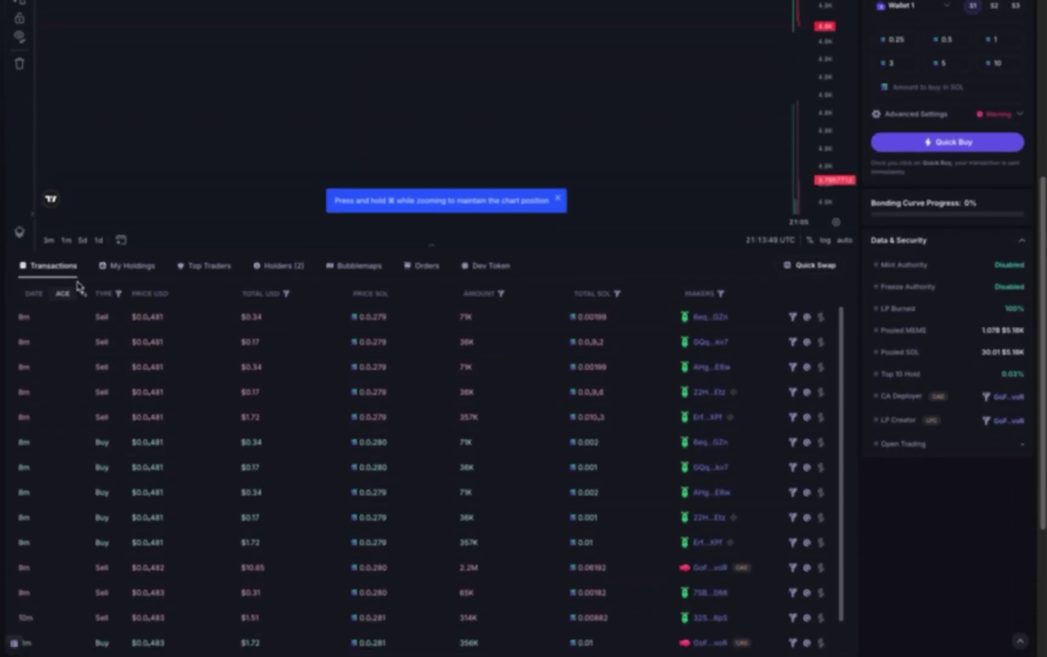
pyautogui.click(86, 295)
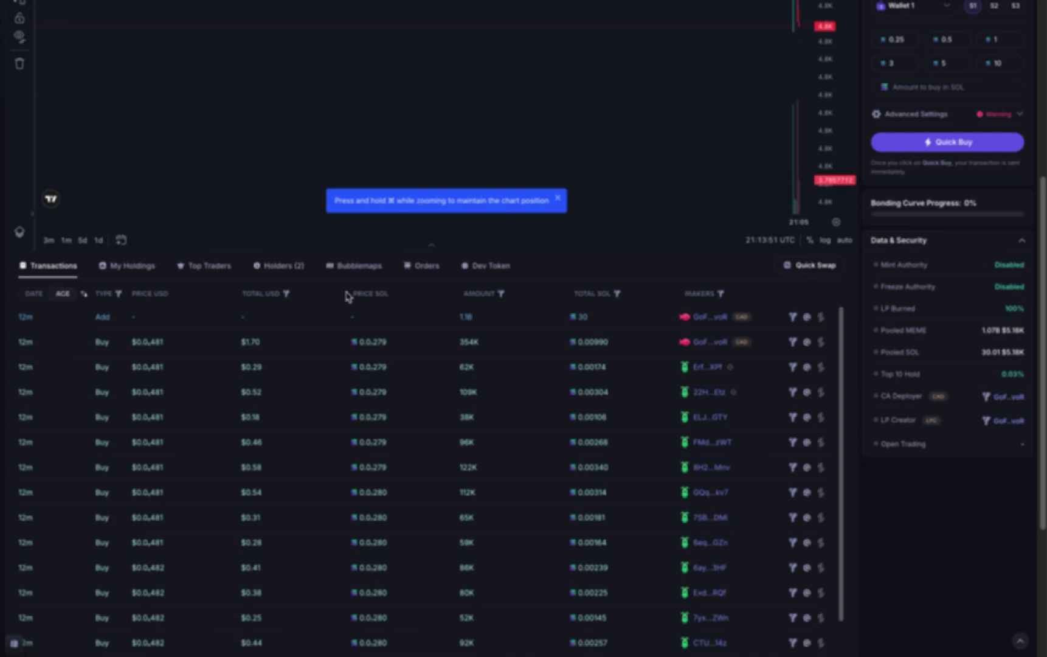
pyautogui.scroll(-2, 399, 281)
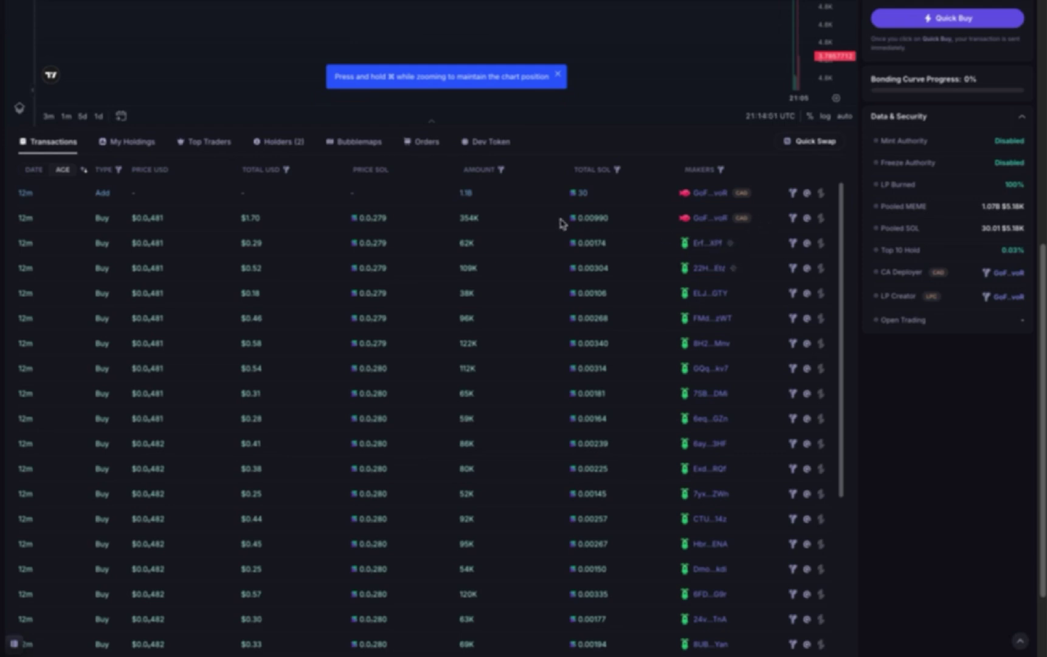
pyautogui.scroll(-2, 748, 304)
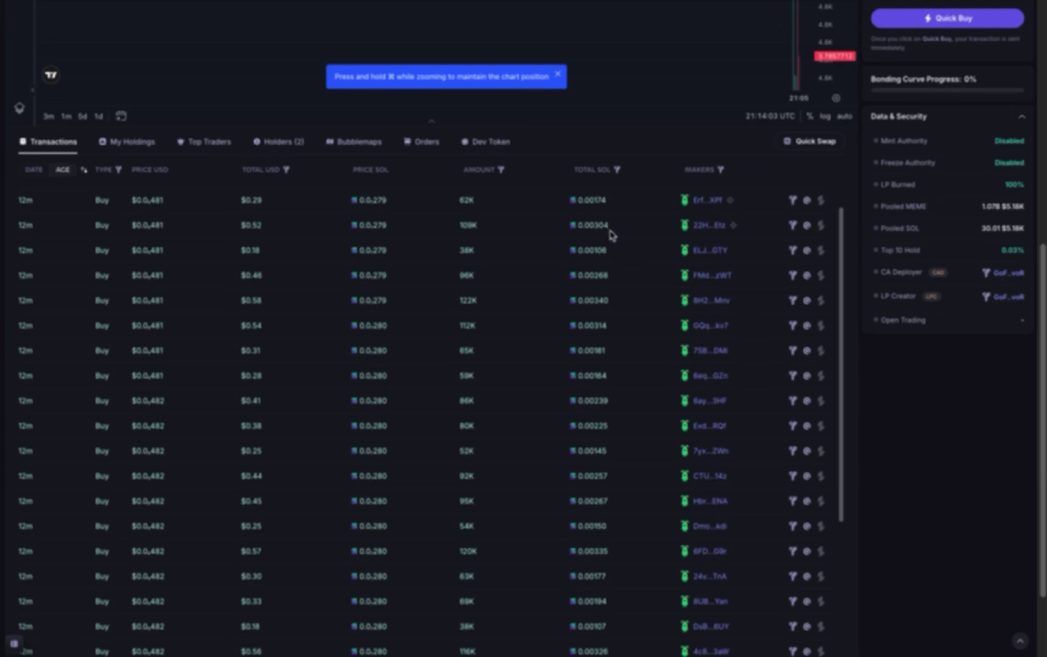
pyautogui.scroll(-7, 655, 495)
pyautogui.scroll(9, 656, 495)
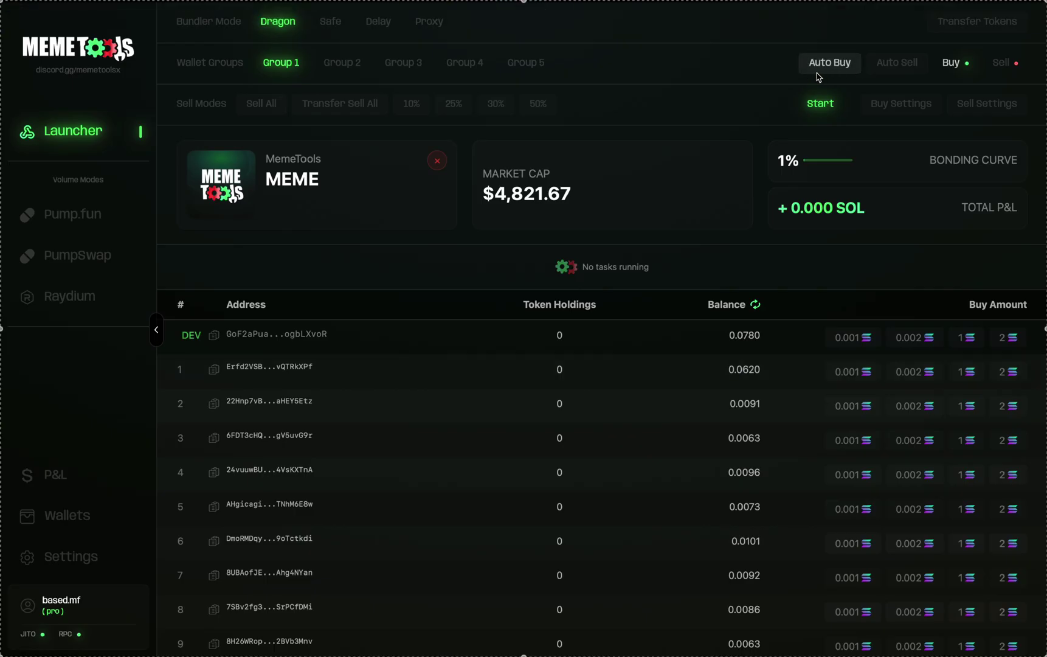
# - Review the Dragon auto buy settings, including the bonding curve trigger, wallet choices and exchange options, and close them without saving
pyautogui.click(834, 70)
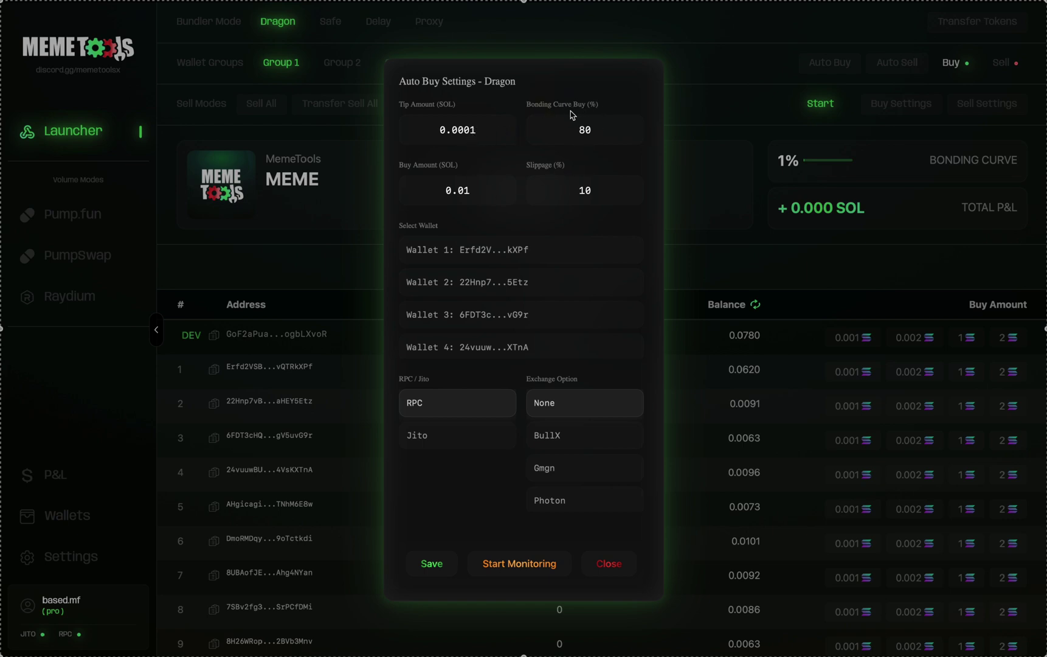
pyautogui.click(591, 127)
pyautogui.scroll(-3, 560, 359)
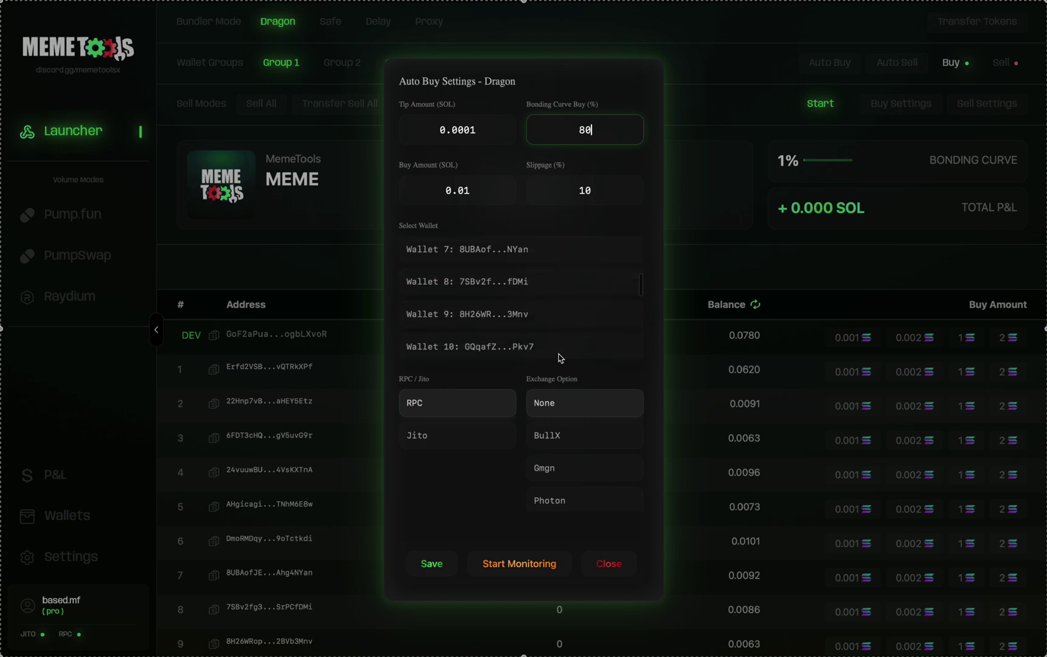
pyautogui.scroll(-2, 499, 345)
pyautogui.scroll(5, 514, 260)
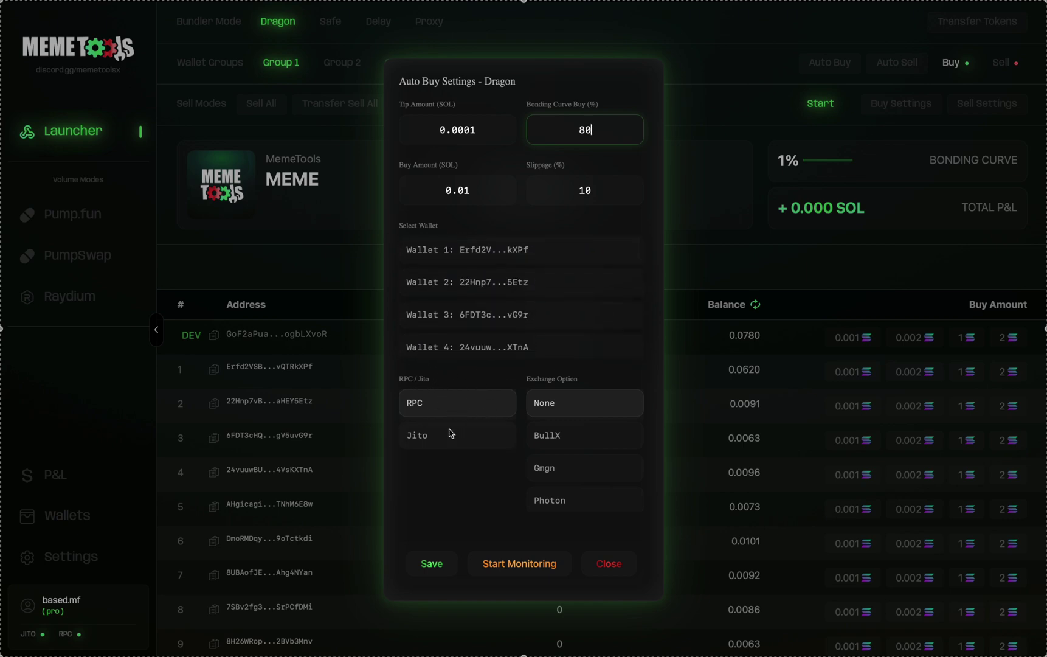
pyautogui.scroll(-1, 585, 459)
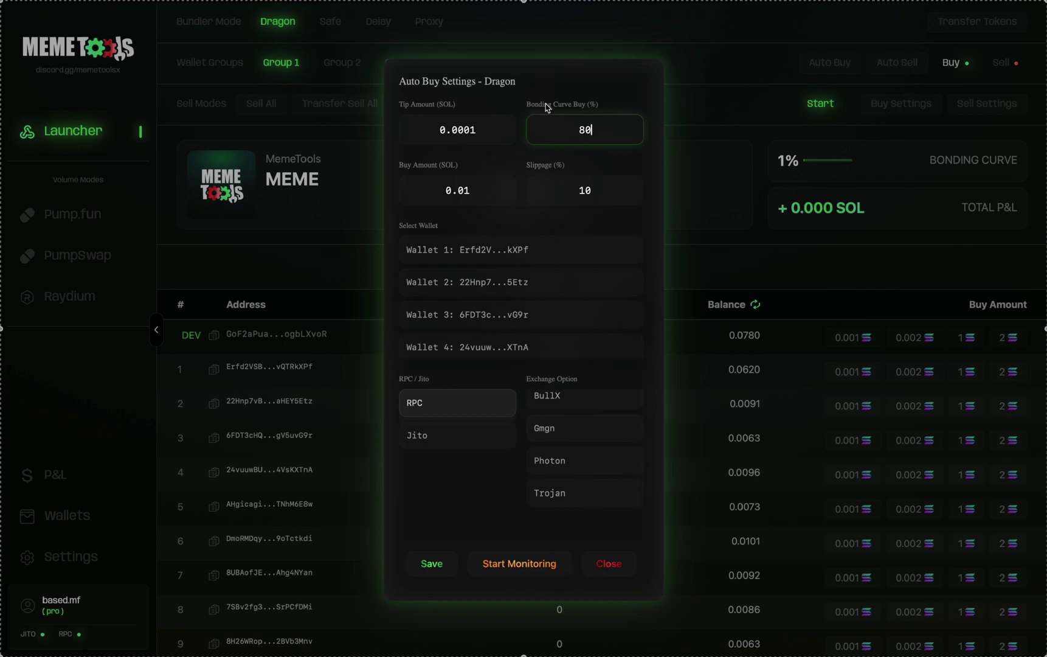
pyautogui.click(610, 564)
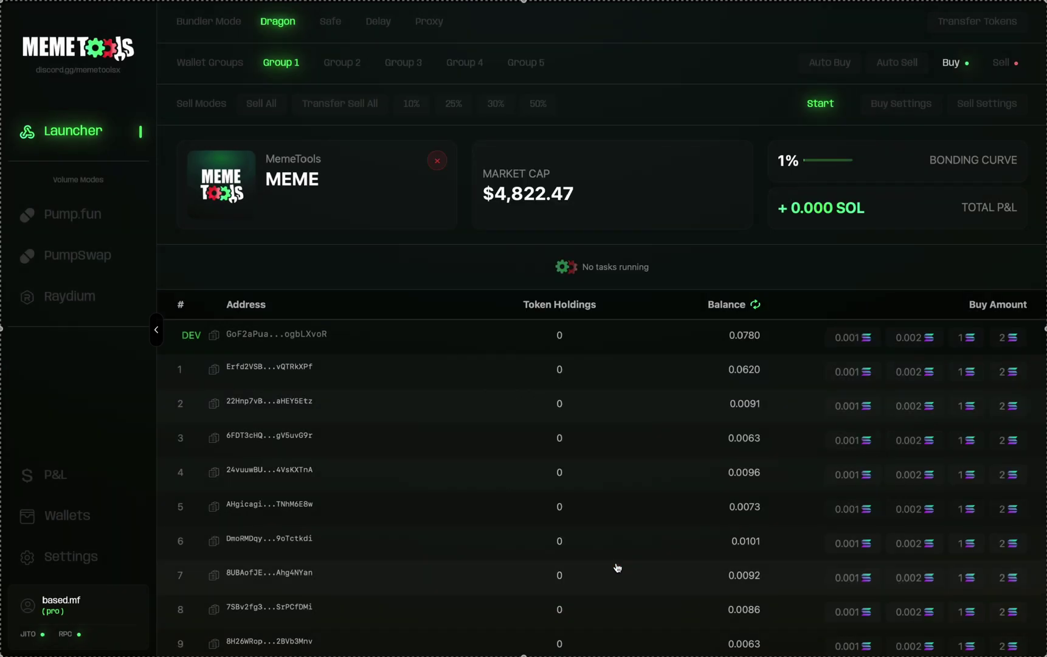
# - Try the Dragon auto sell settings with a 50% bonding curve trigger and Sell All mode, and close them without saving
pyautogui.click(897, 74)
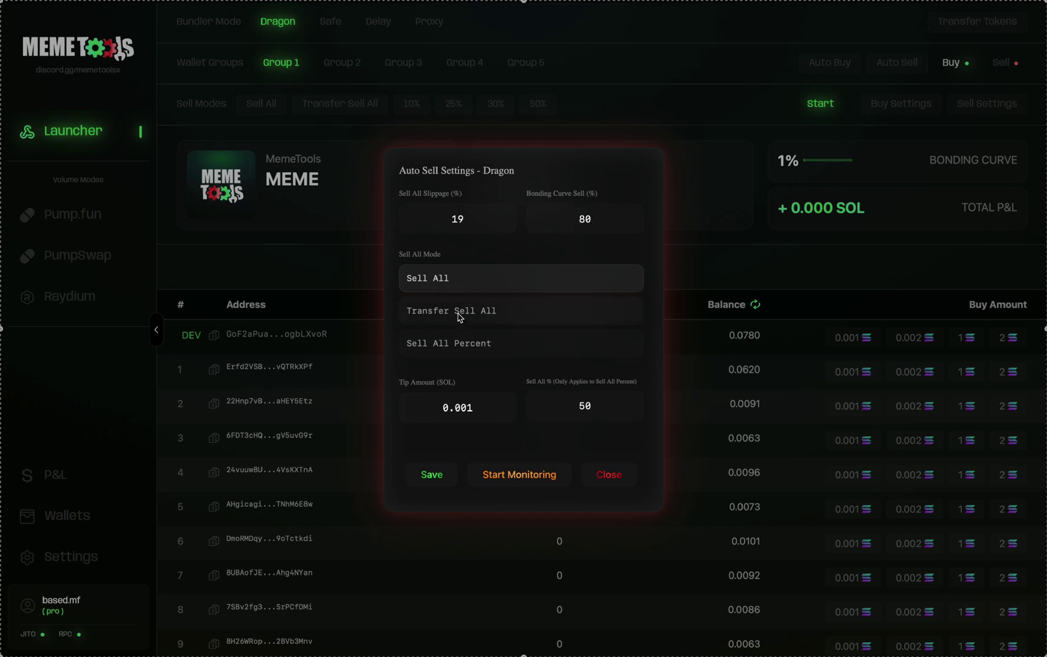
pyautogui.click(436, 353)
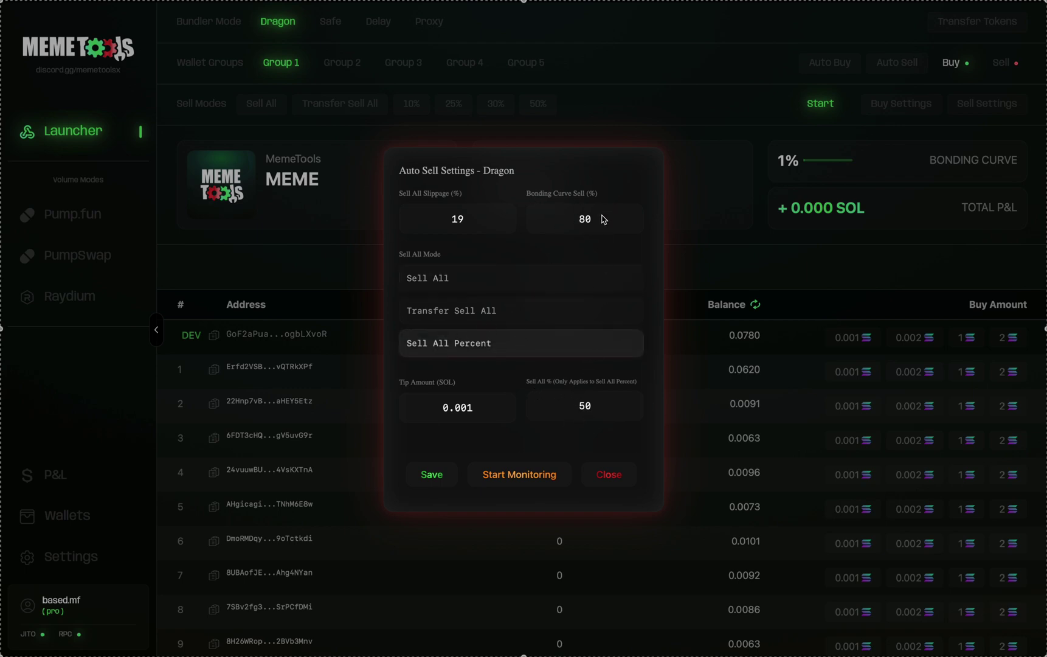
pyautogui.press('BackSpace')
pyautogui.write('50')
pyautogui.click(479, 284)
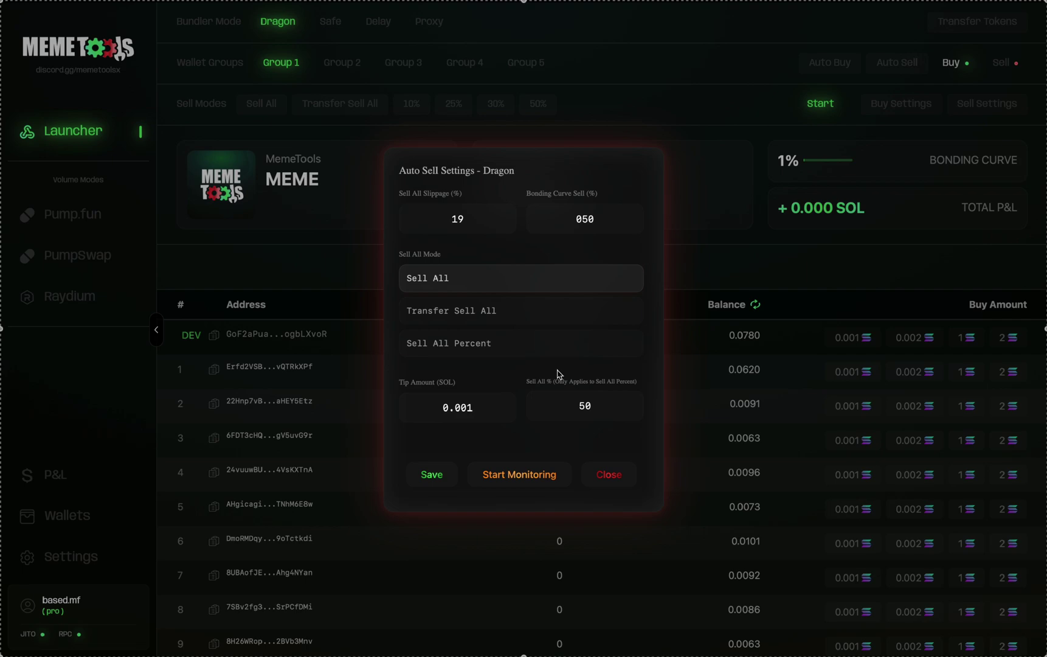
pyautogui.click(606, 474)
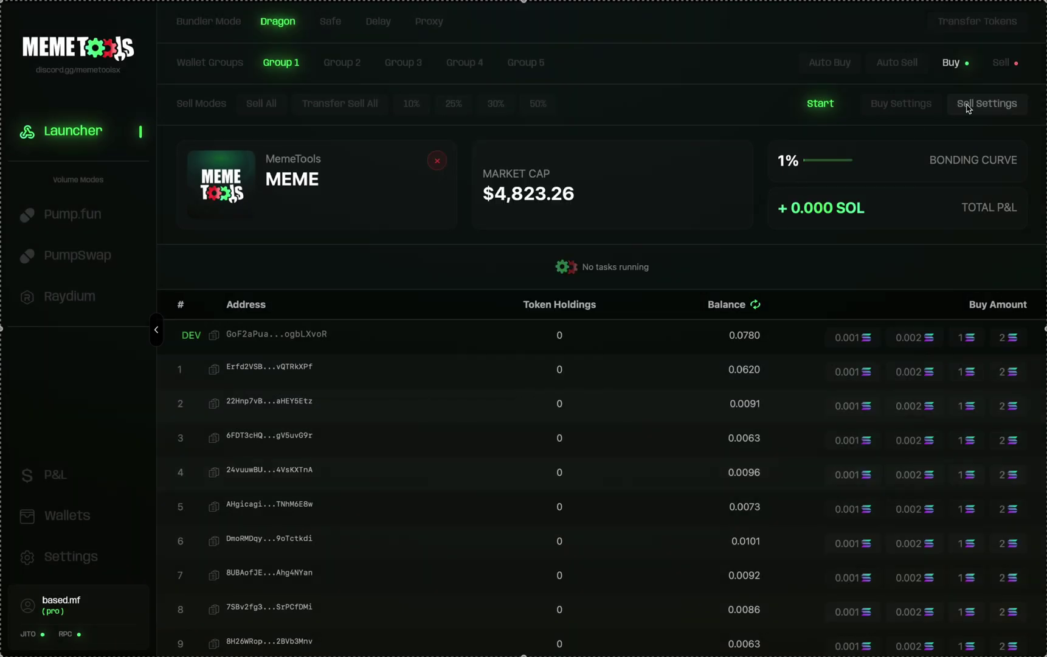
# - View the sell settings and close them, switch the launcher to Sell mode and look through the Group 1 wallets
pyautogui.click(986, 104)
pyautogui.click(540, 584)
pyautogui.click(1002, 63)
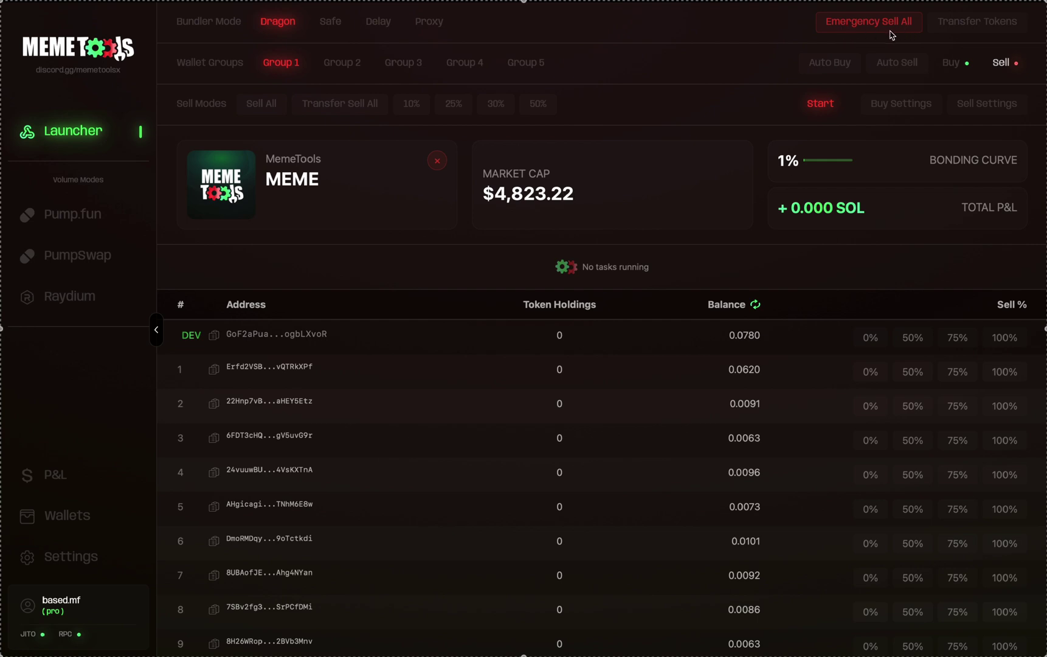
pyautogui.scroll(-6, 493, 413)
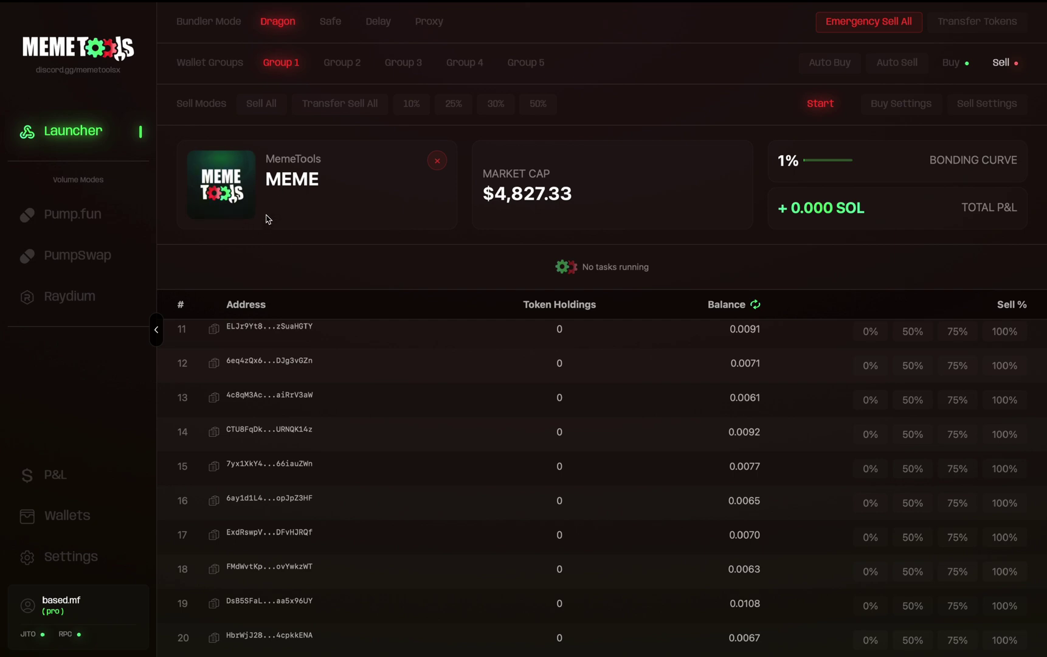
# - Copy the launched MEME token's mint address and add the token to the Pump.fun volume mode
pyautogui.click(239, 194)
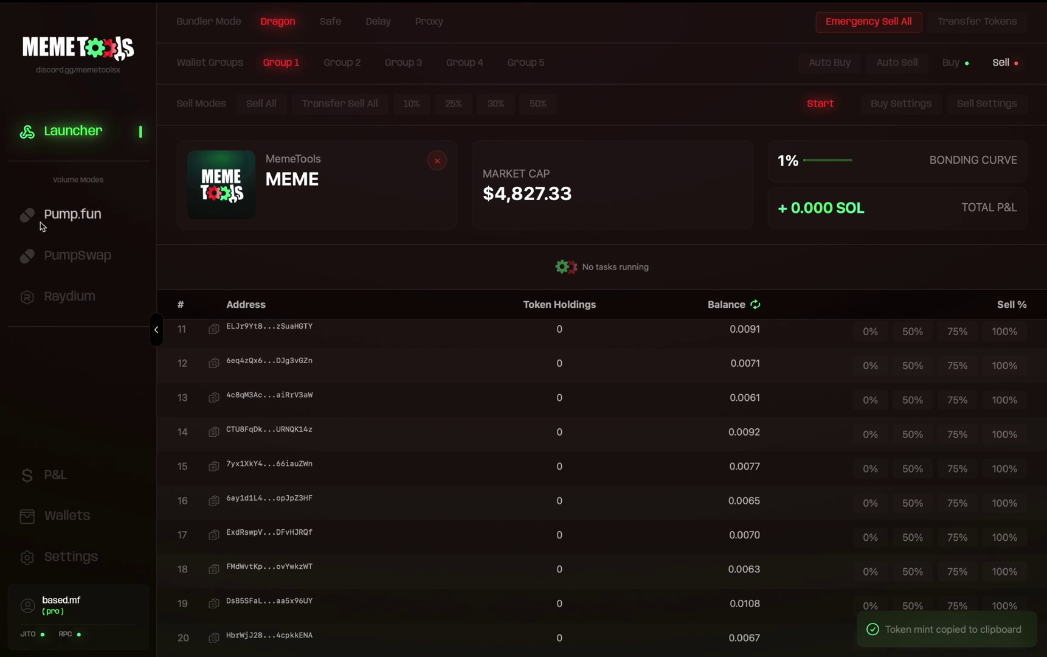
pyautogui.click(64, 217)
pyautogui.click(62, 252)
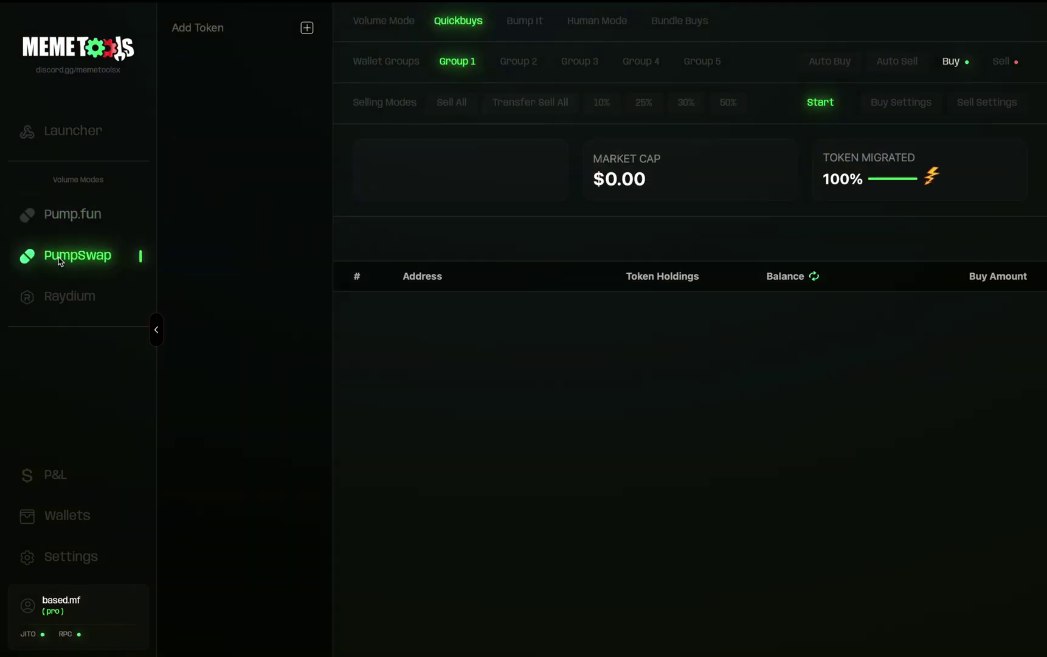
pyautogui.click(72, 215)
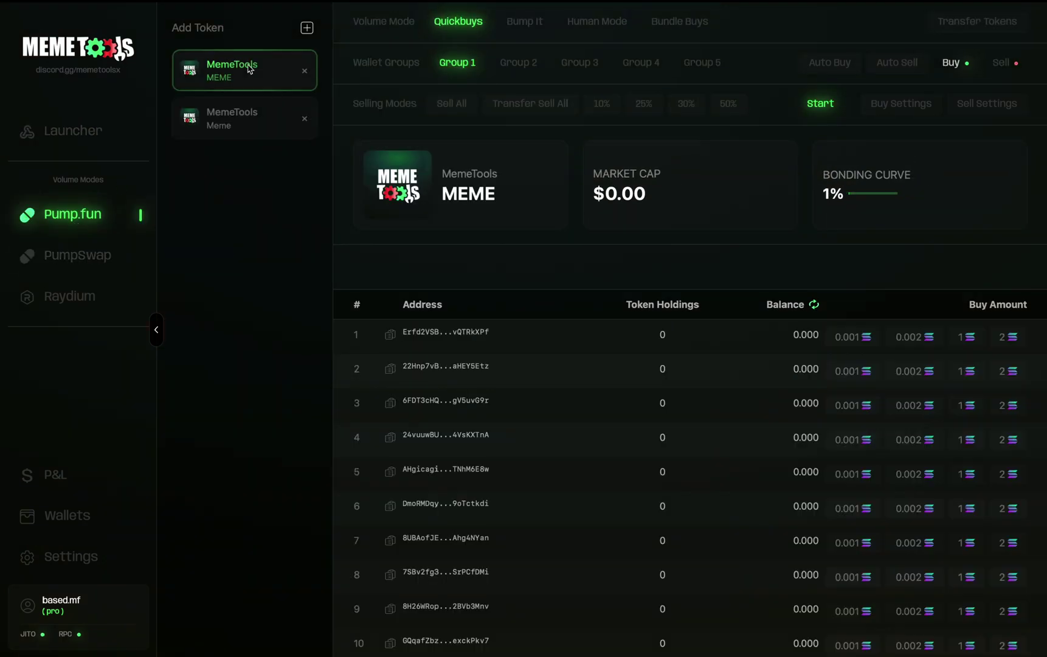
pyautogui.click(307, 28)
pyautogui.click(225, 73)
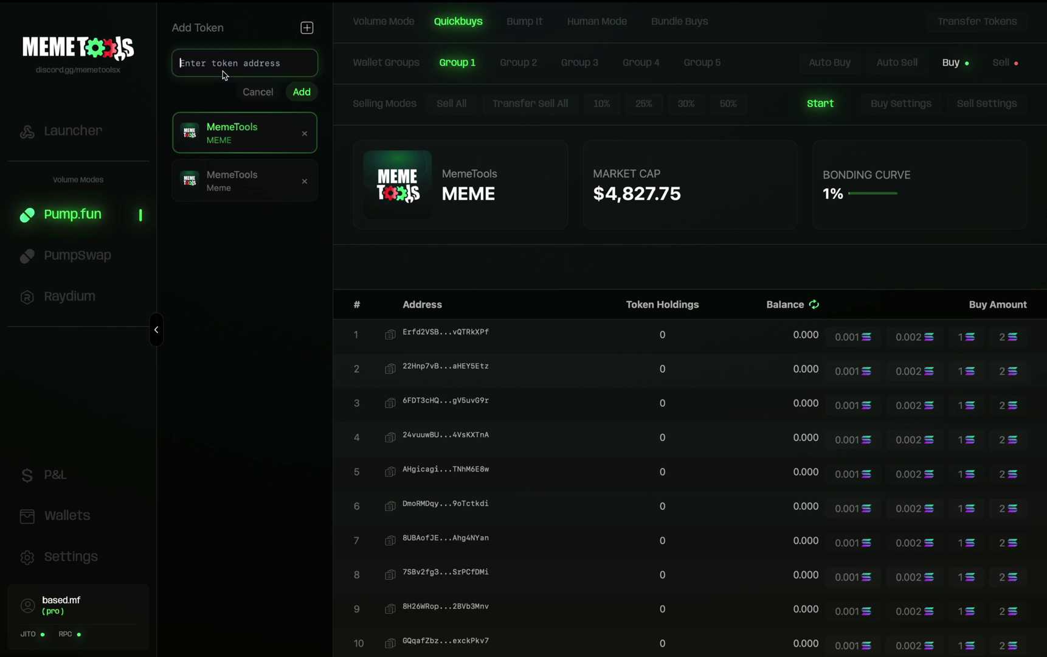
pyautogui.hotkey('ctrl', 'v')
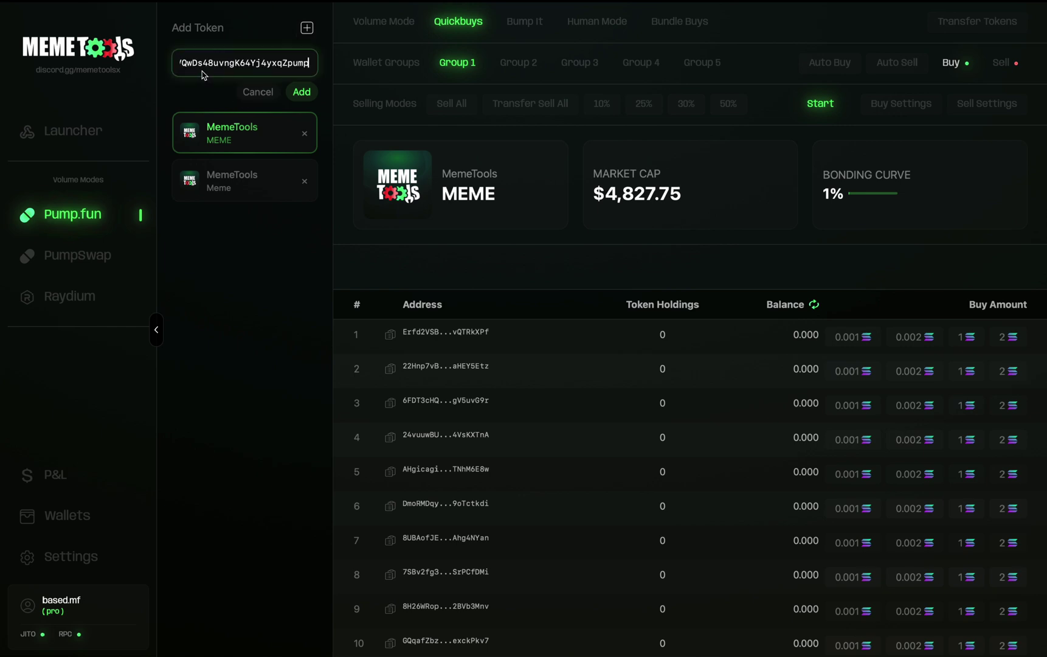
pyautogui.click(302, 94)
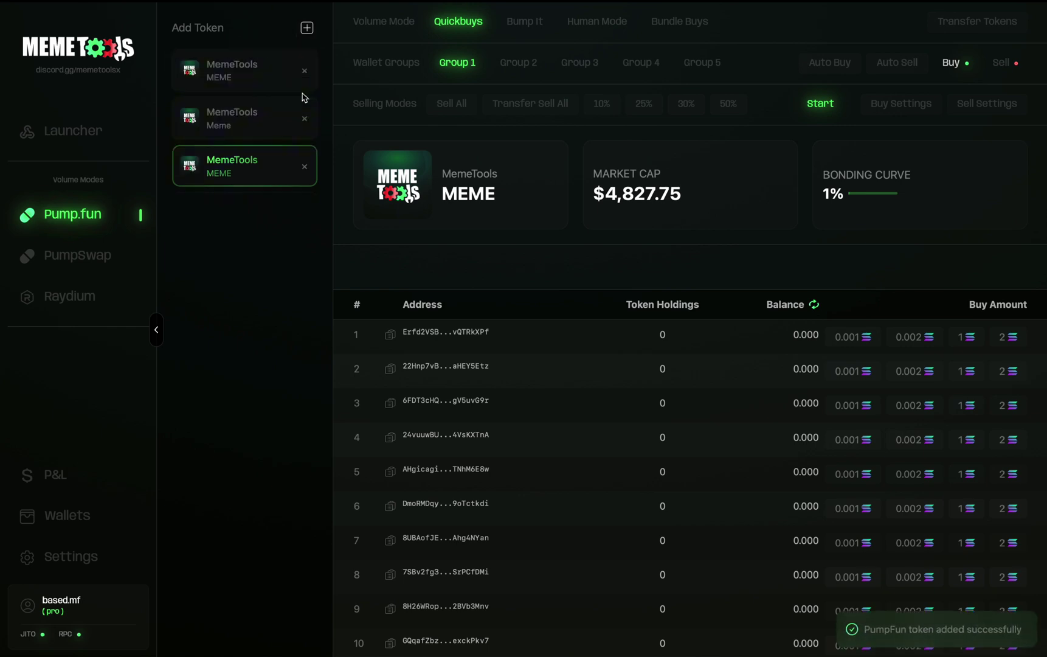